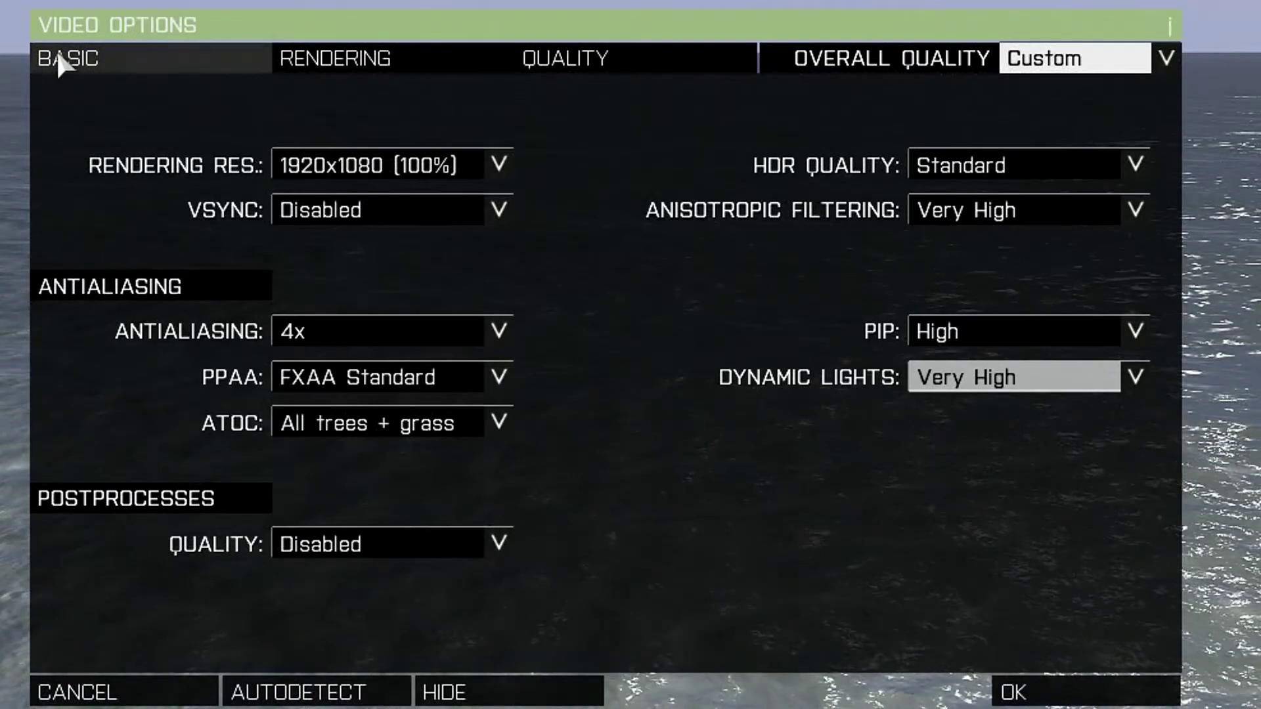
Step: Review the basic video options and examine the VSync choices in the rendering options
left_click(113, 58)
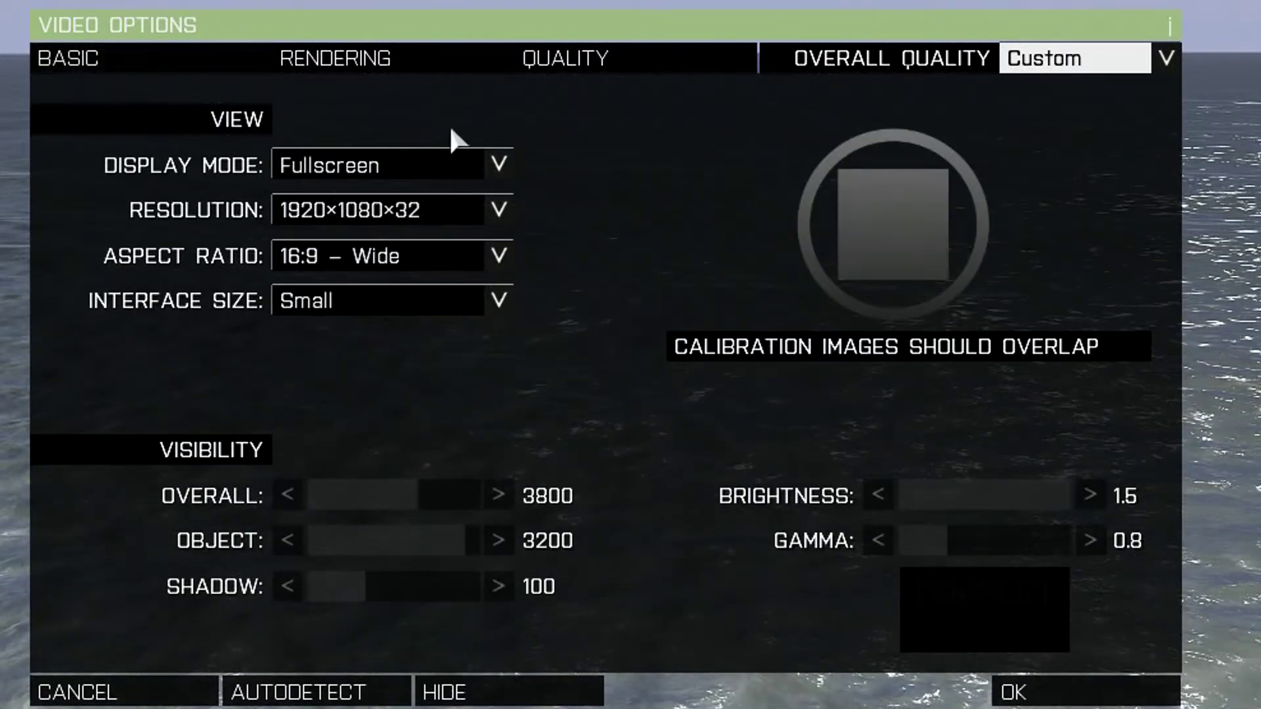
left_click(378, 58)
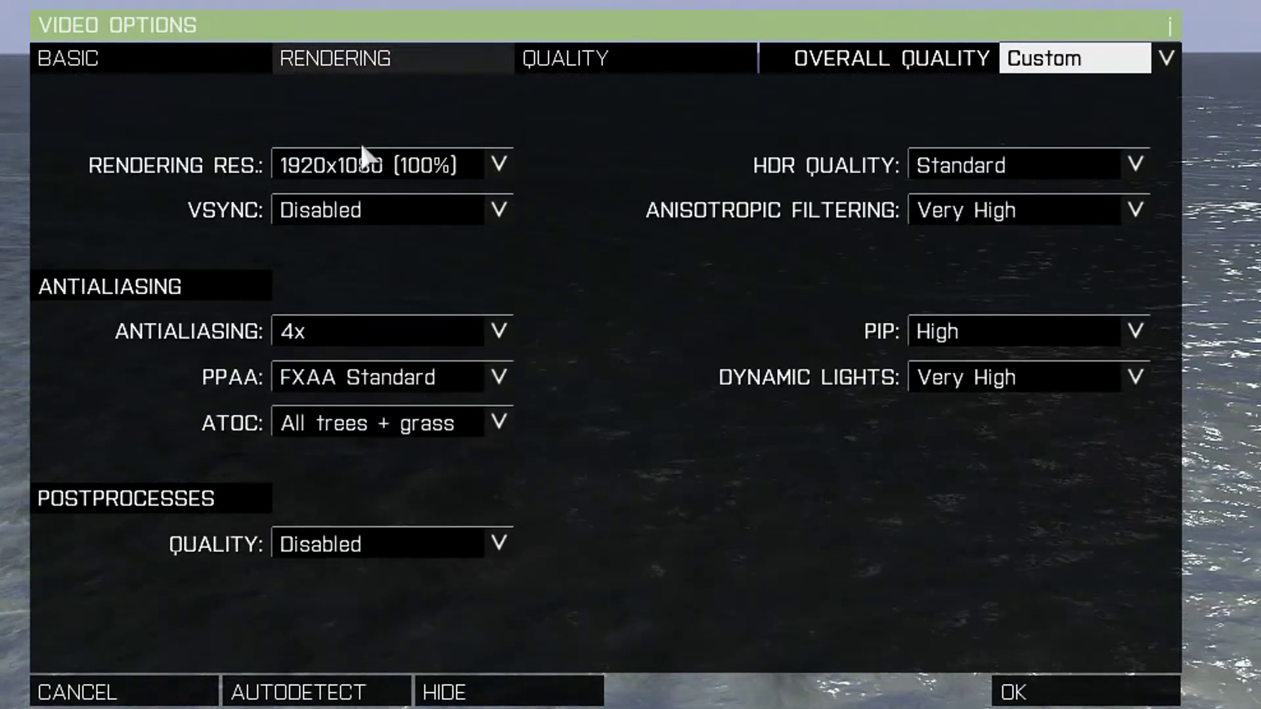
left_click(327, 208)
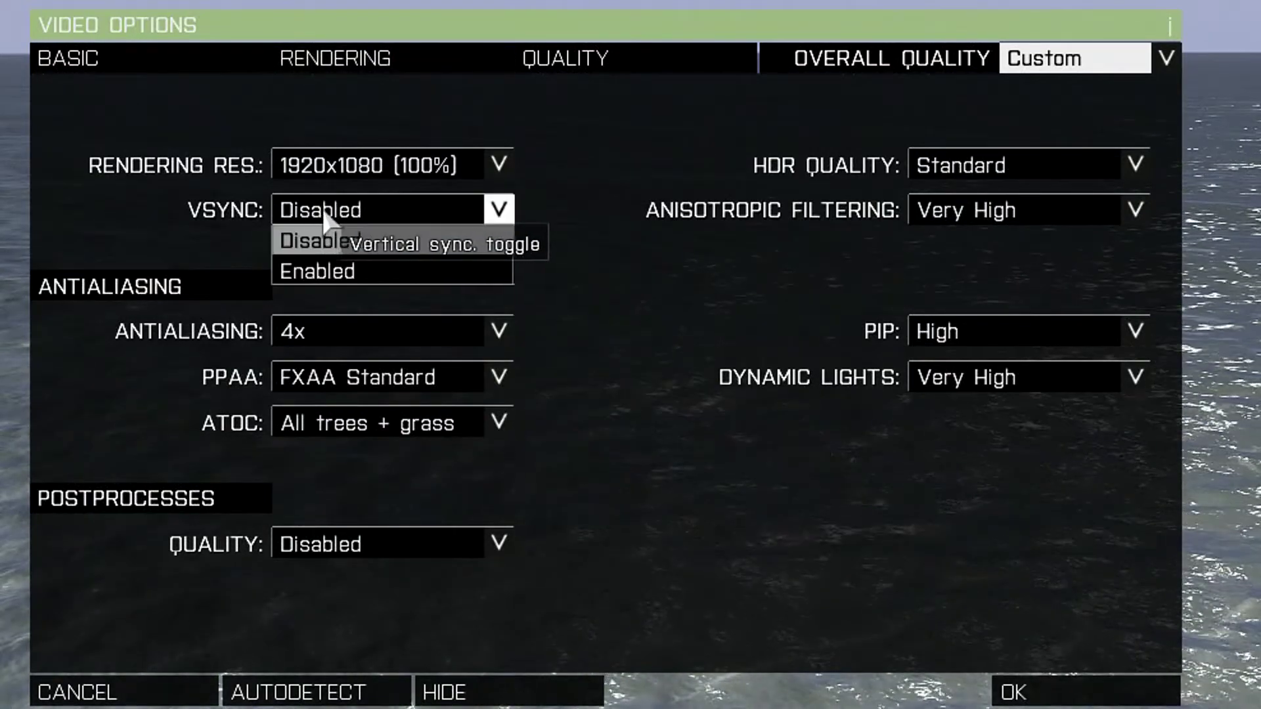
left_click(329, 213)
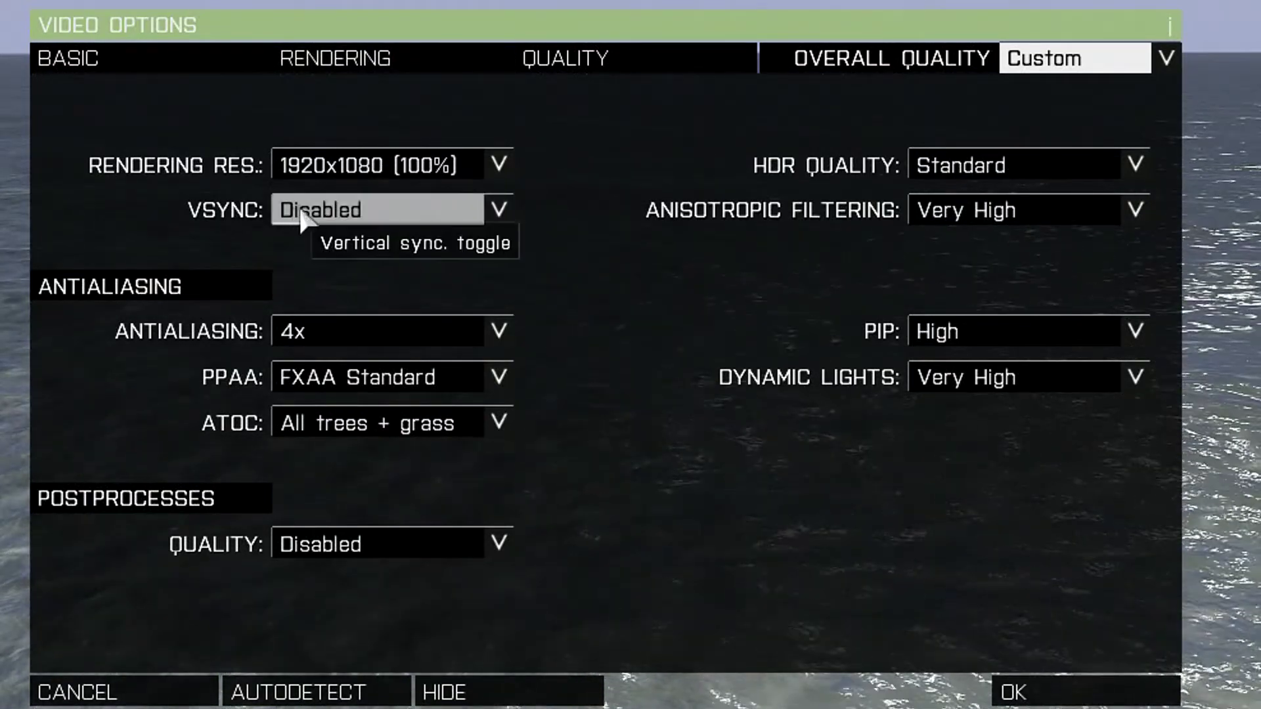
left_click(352, 210)
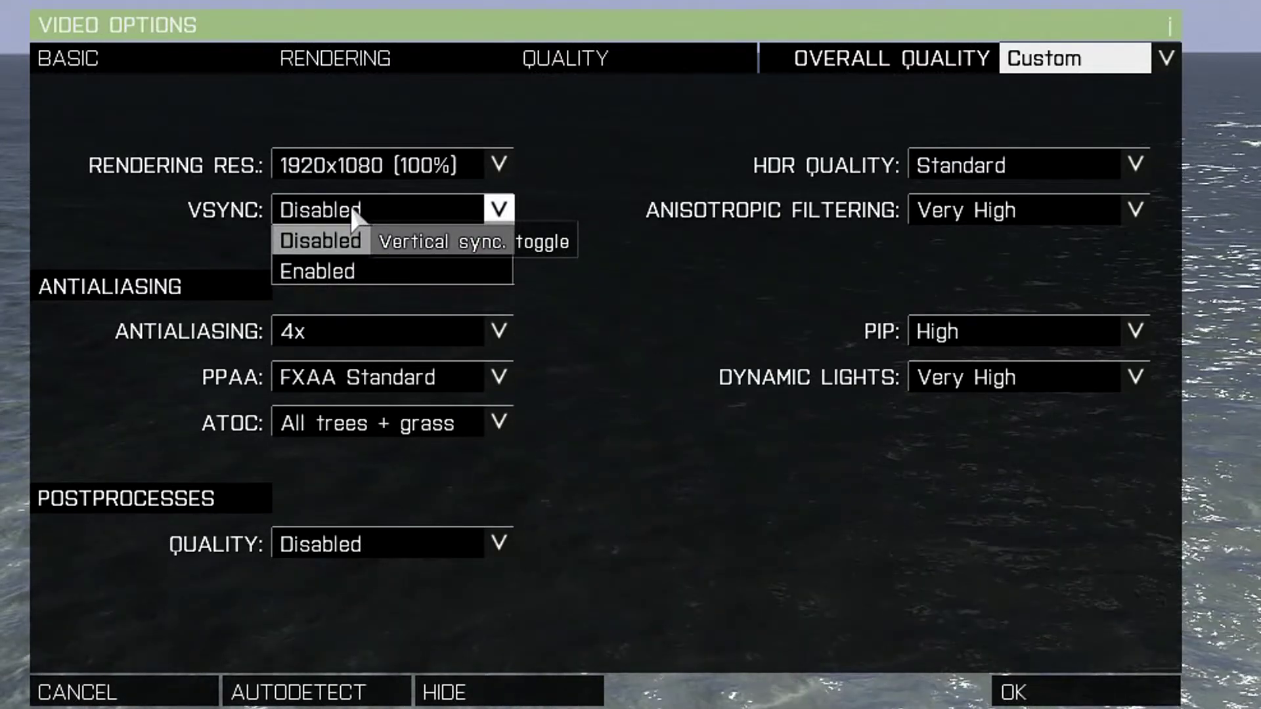
left_click(352, 210)
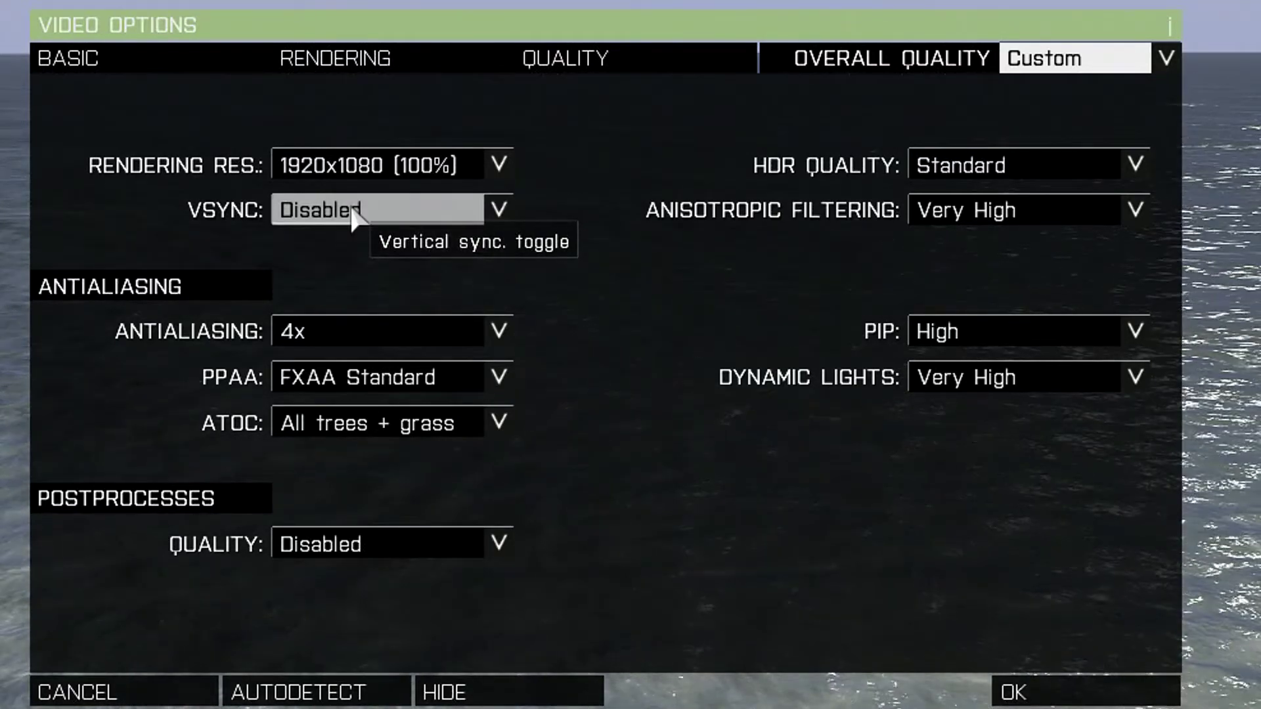
left_click(355, 211)
left_click(355, 212)
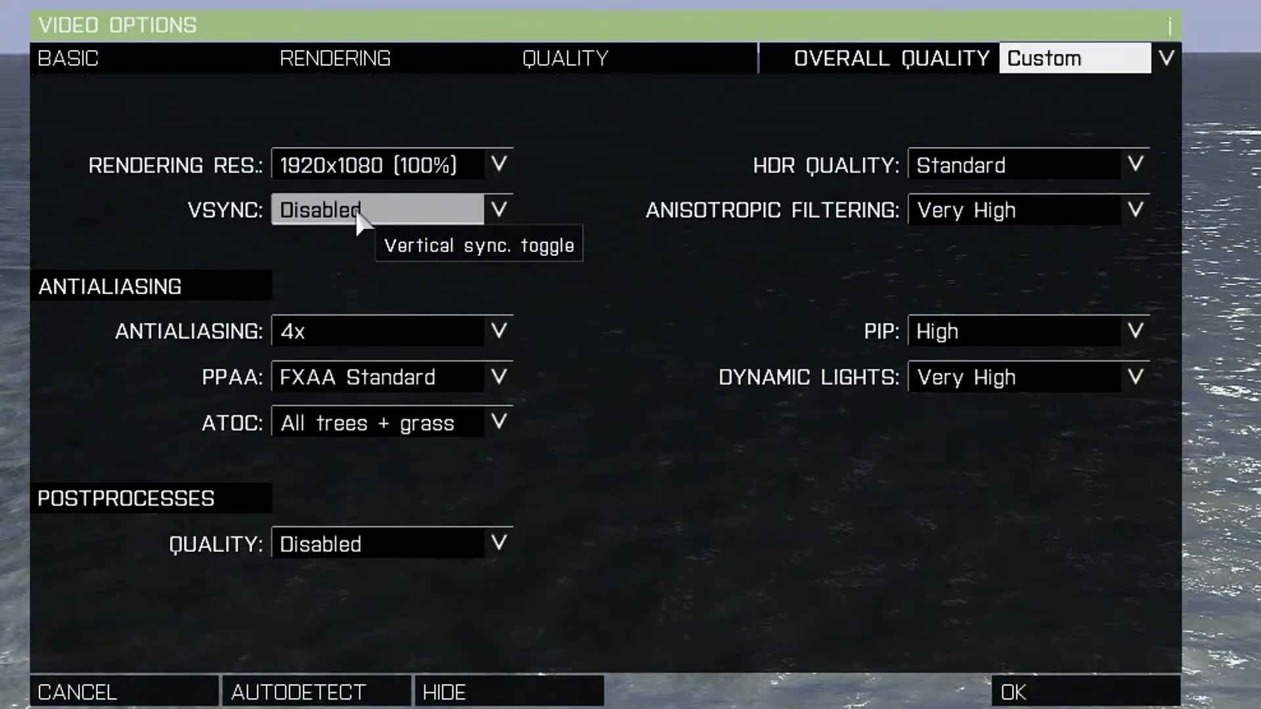
Step: Look through the available antialiasing levels and select 4x
left_click(303, 330)
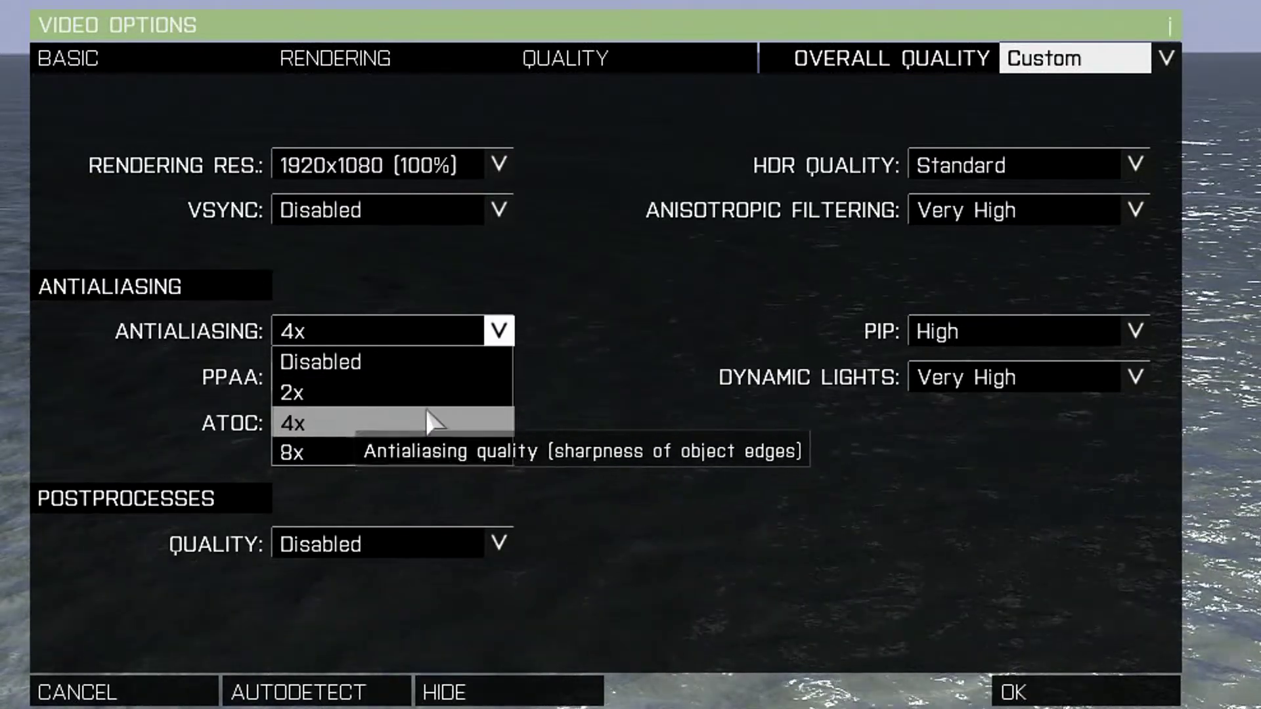
left_click(382, 338)
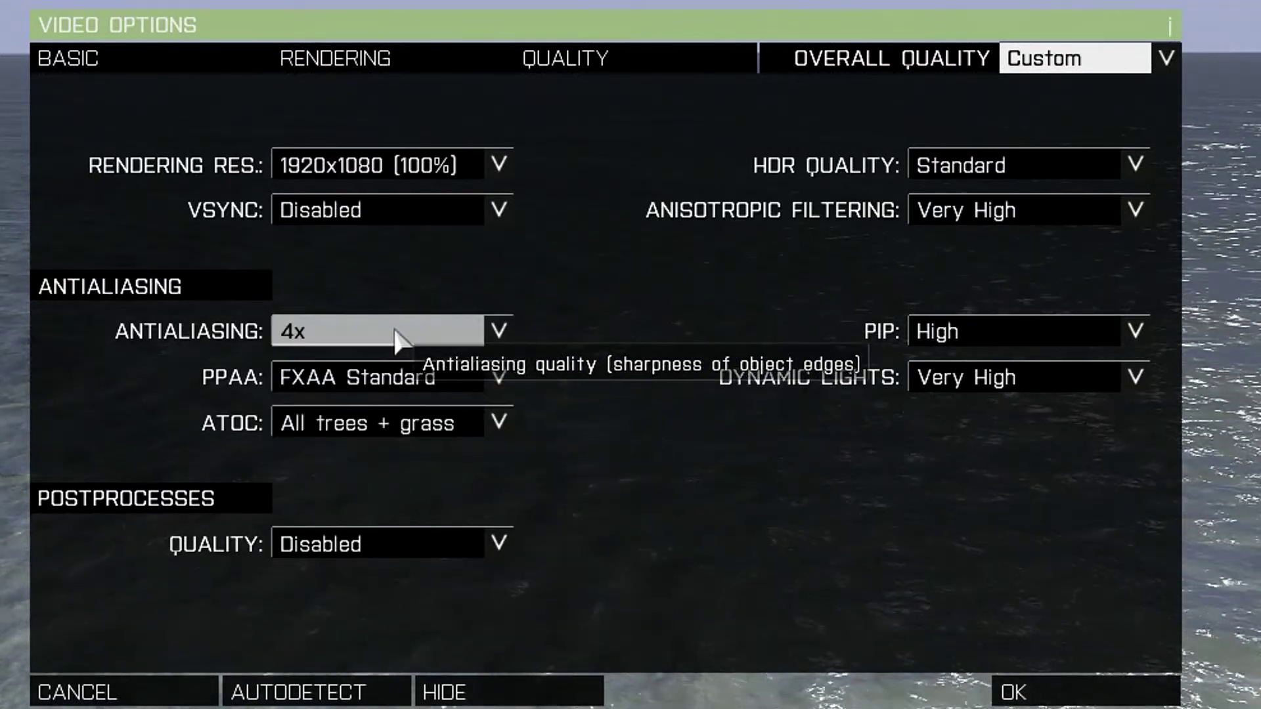
left_click(385, 336)
left_click(330, 339)
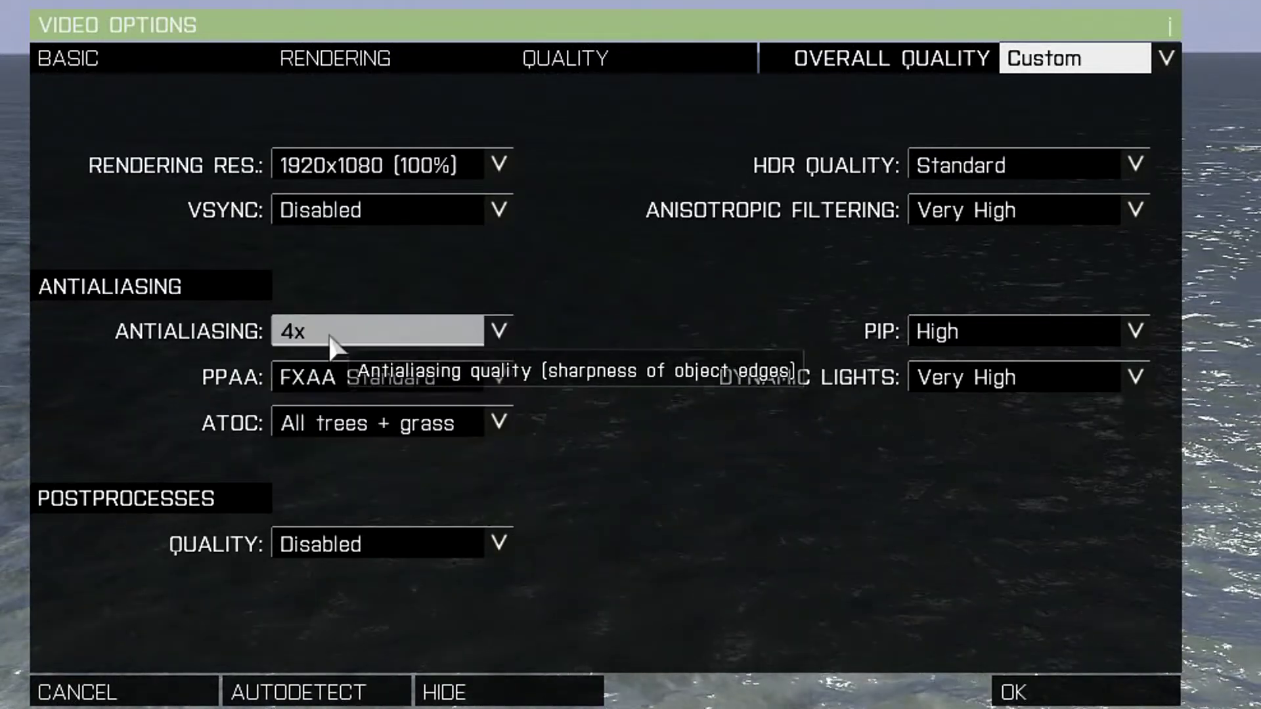
left_click(312, 339)
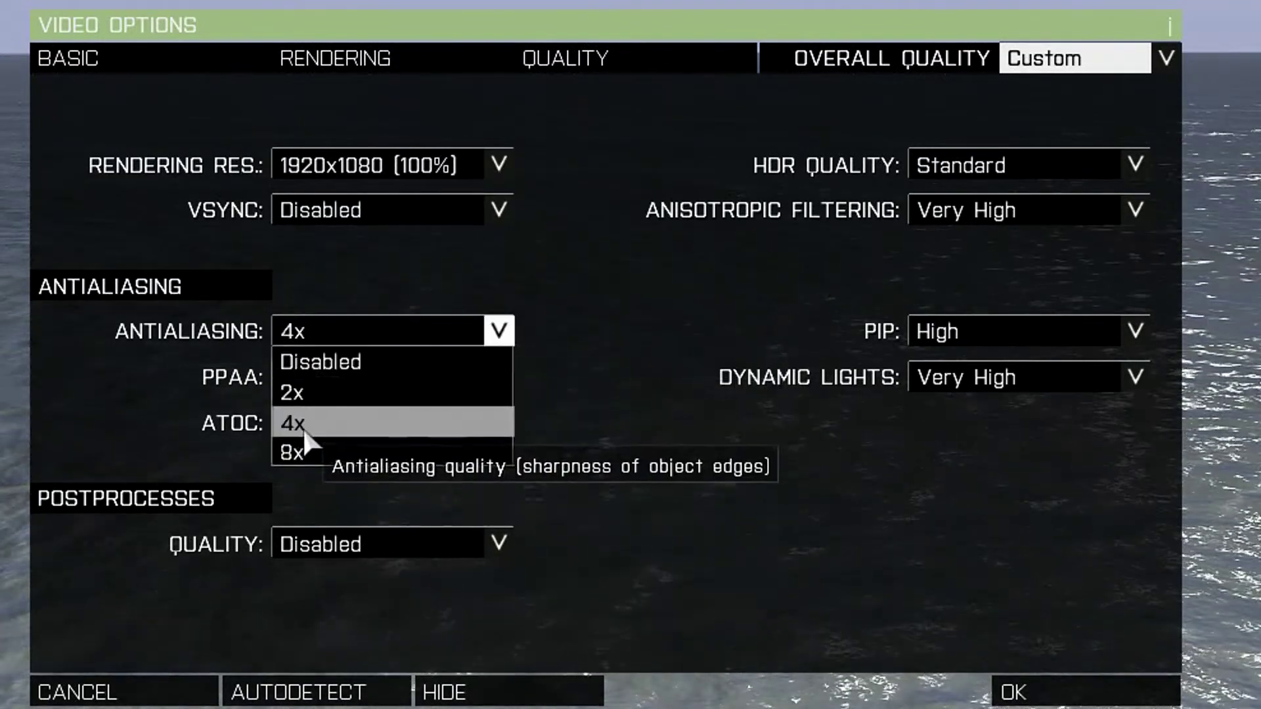
left_click(303, 427)
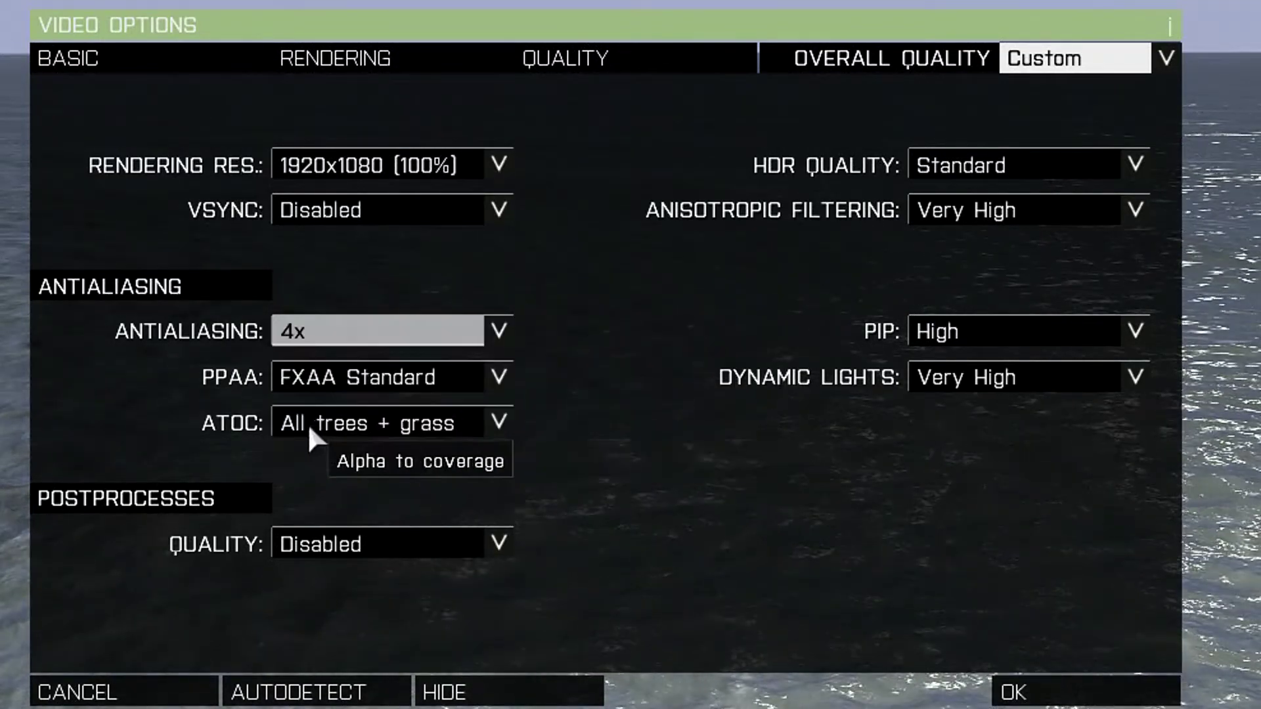
Step: Examine the available postprocess antialiasing (PPAA) modes
left_click(306, 380)
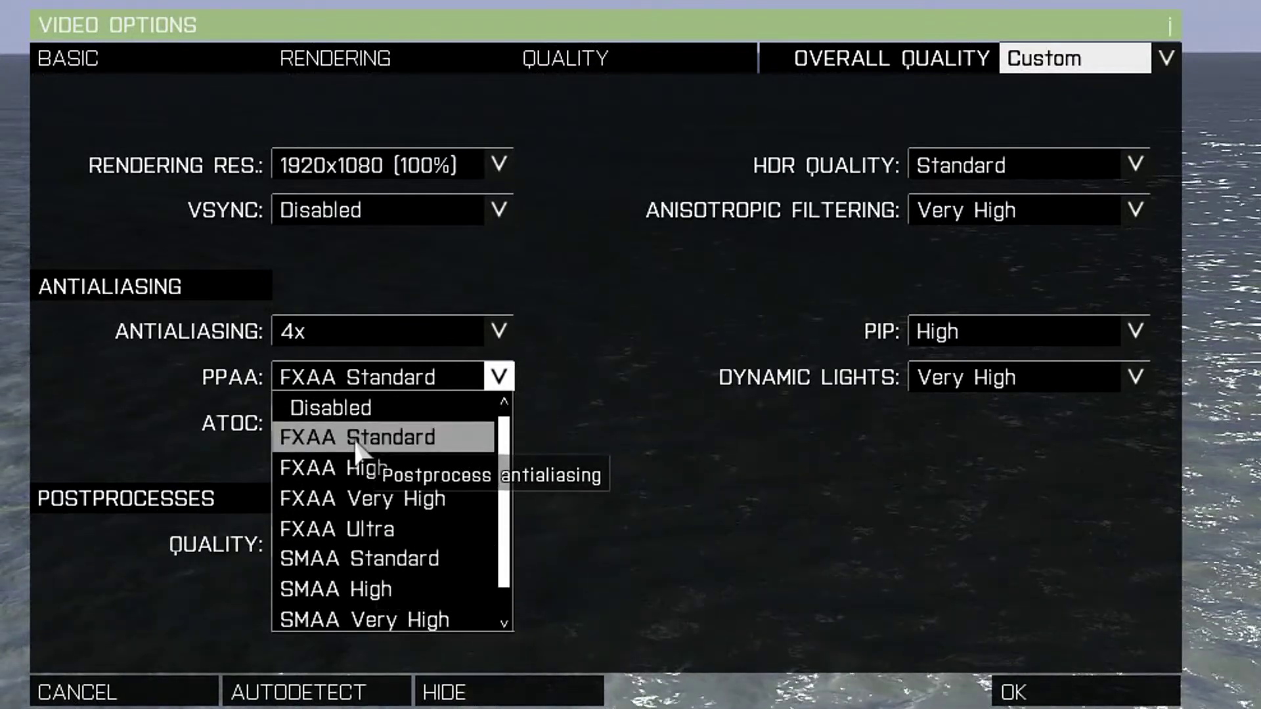
left_click(347, 387)
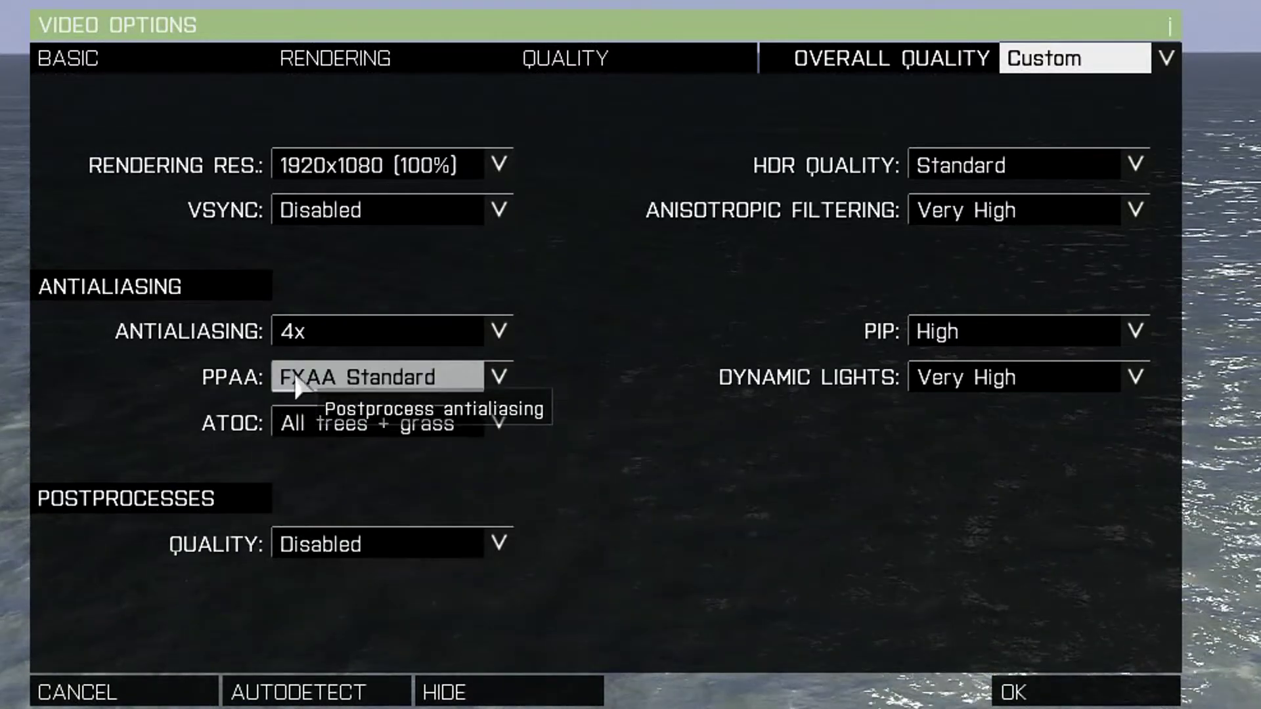
left_click(324, 380)
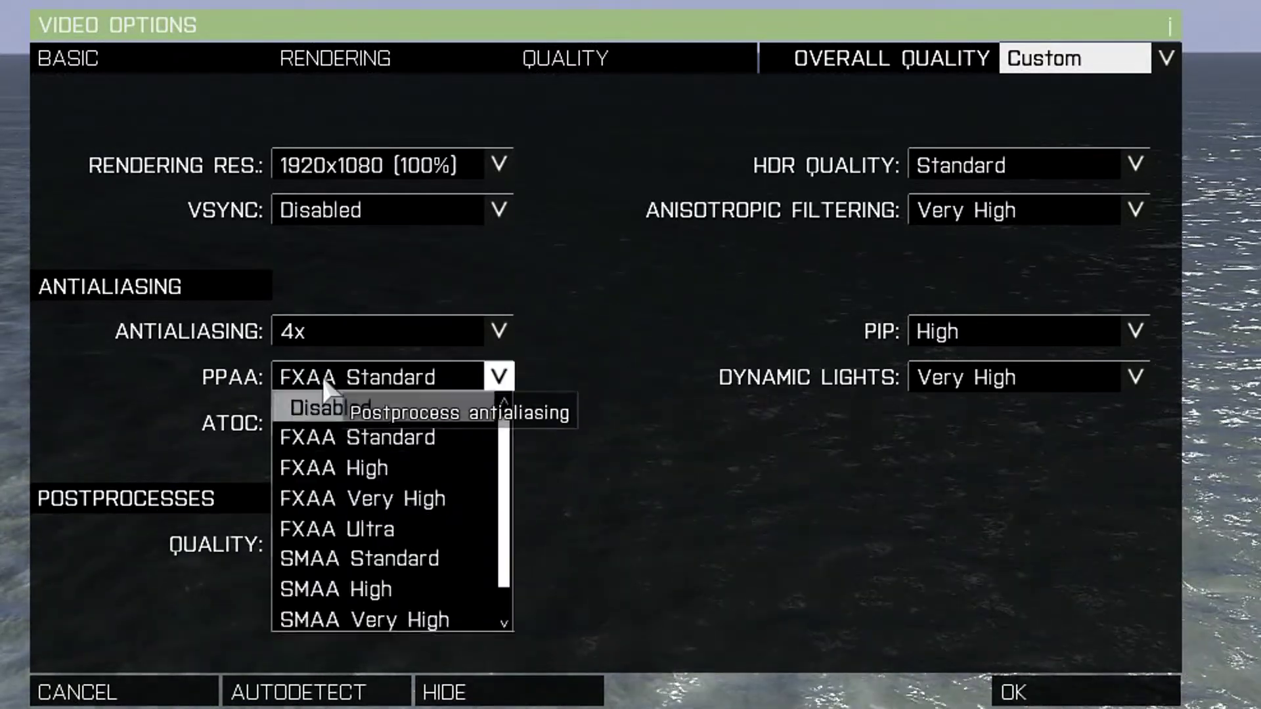
left_click(324, 381)
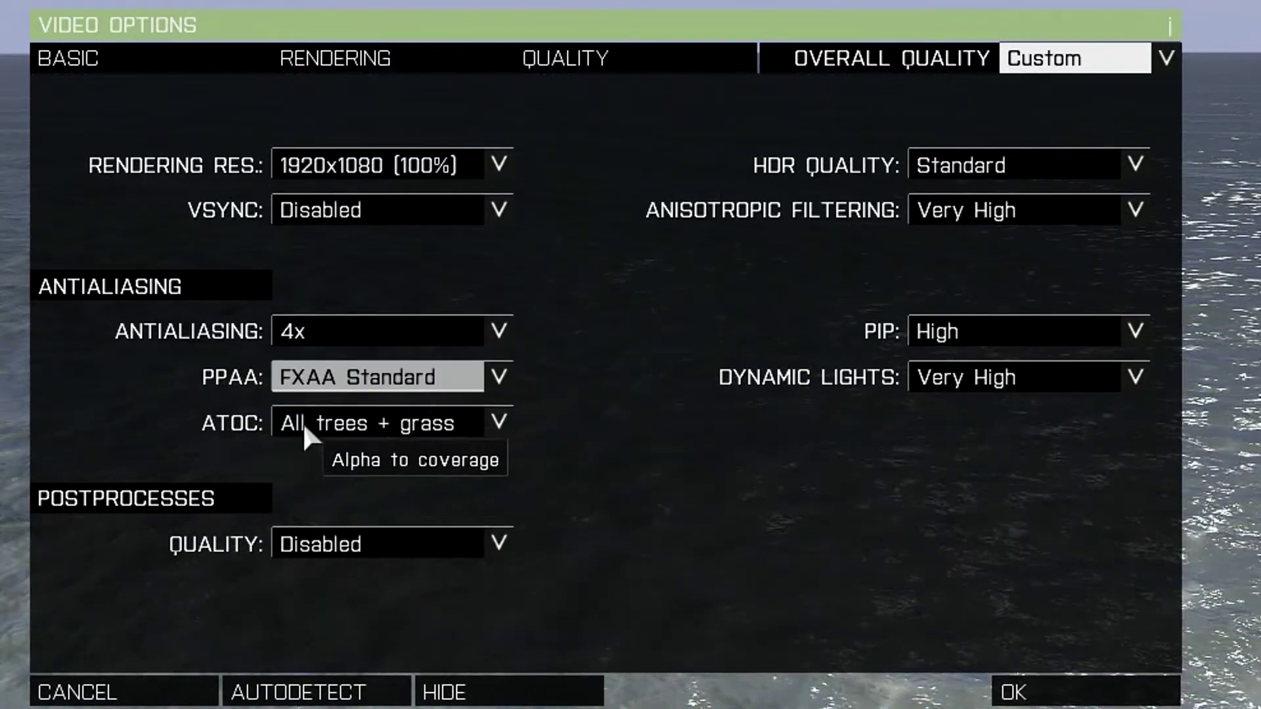
Step: Examine the available alpha-to-coverage (ATOC) choices for trees and grass
left_click(322, 426)
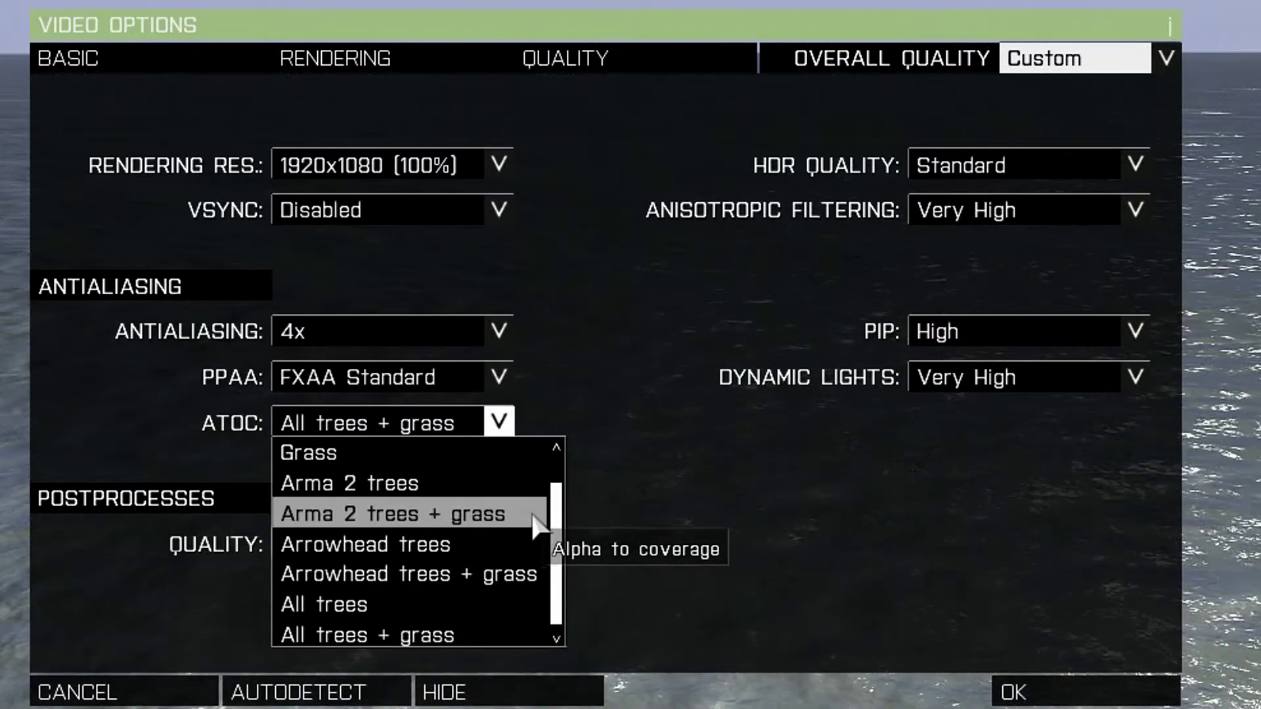
scroll(557, 546, "up", 1)
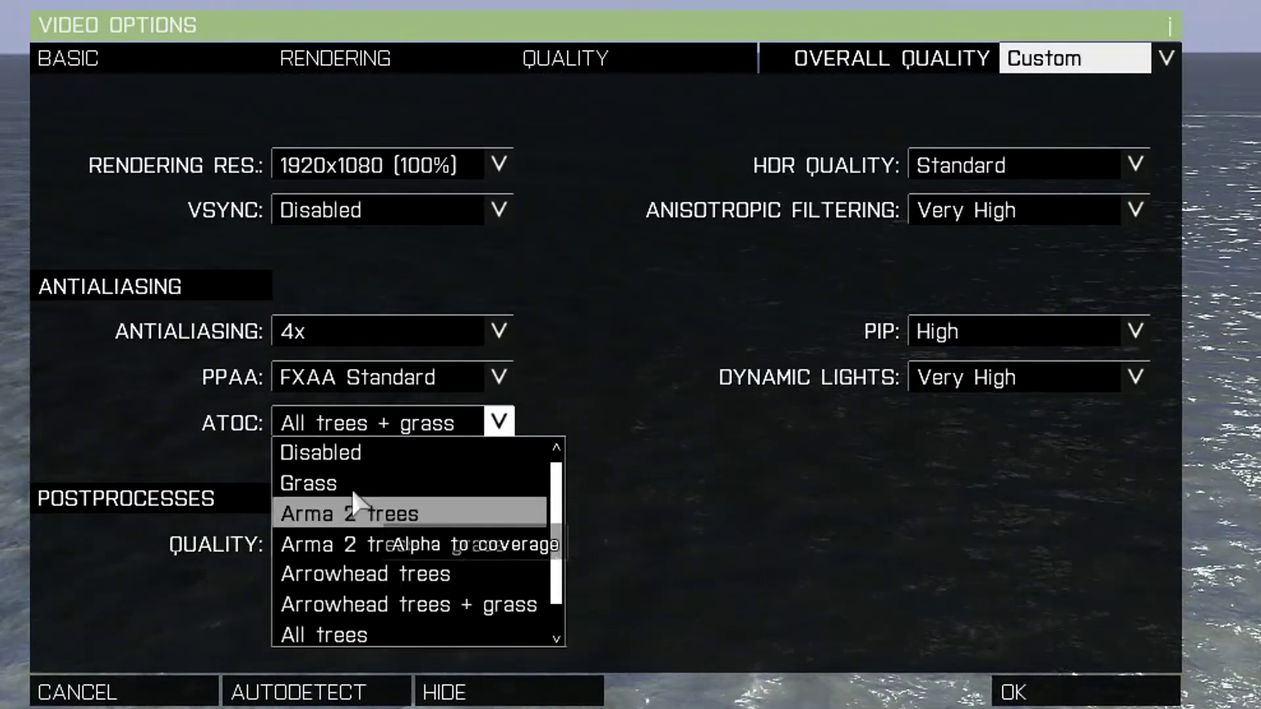
left_click(500, 426)
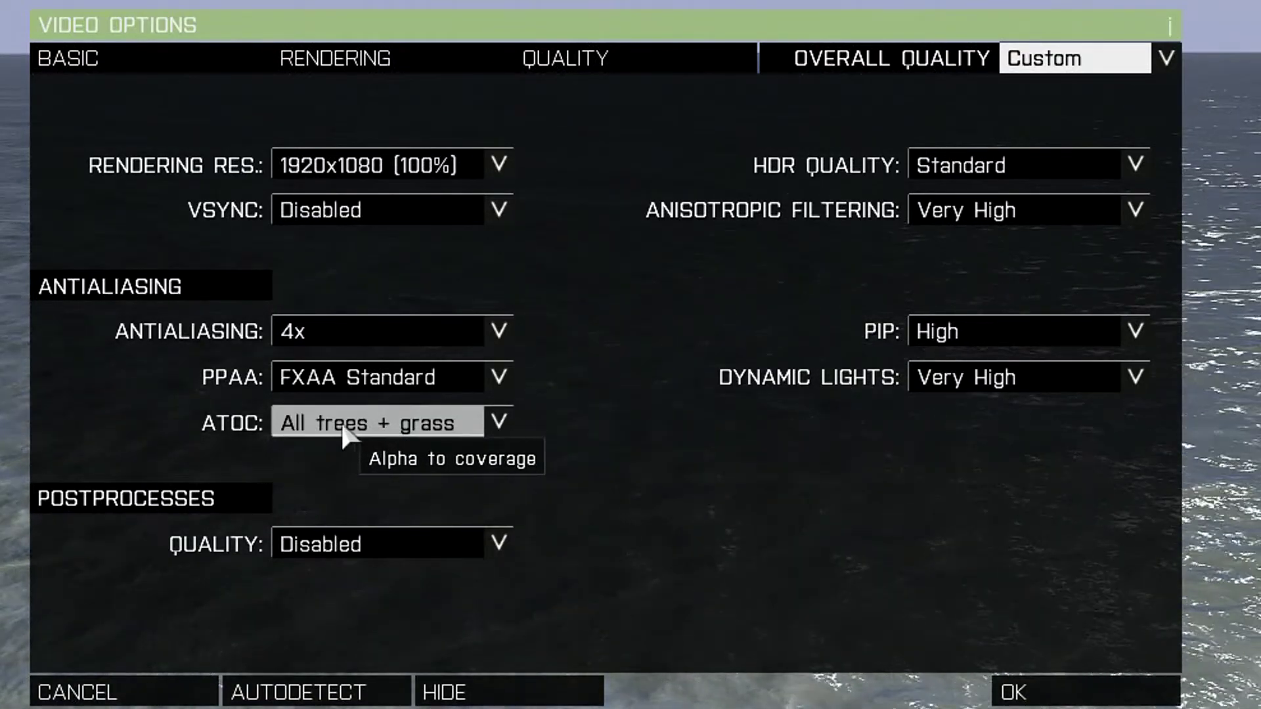
left_click(357, 429)
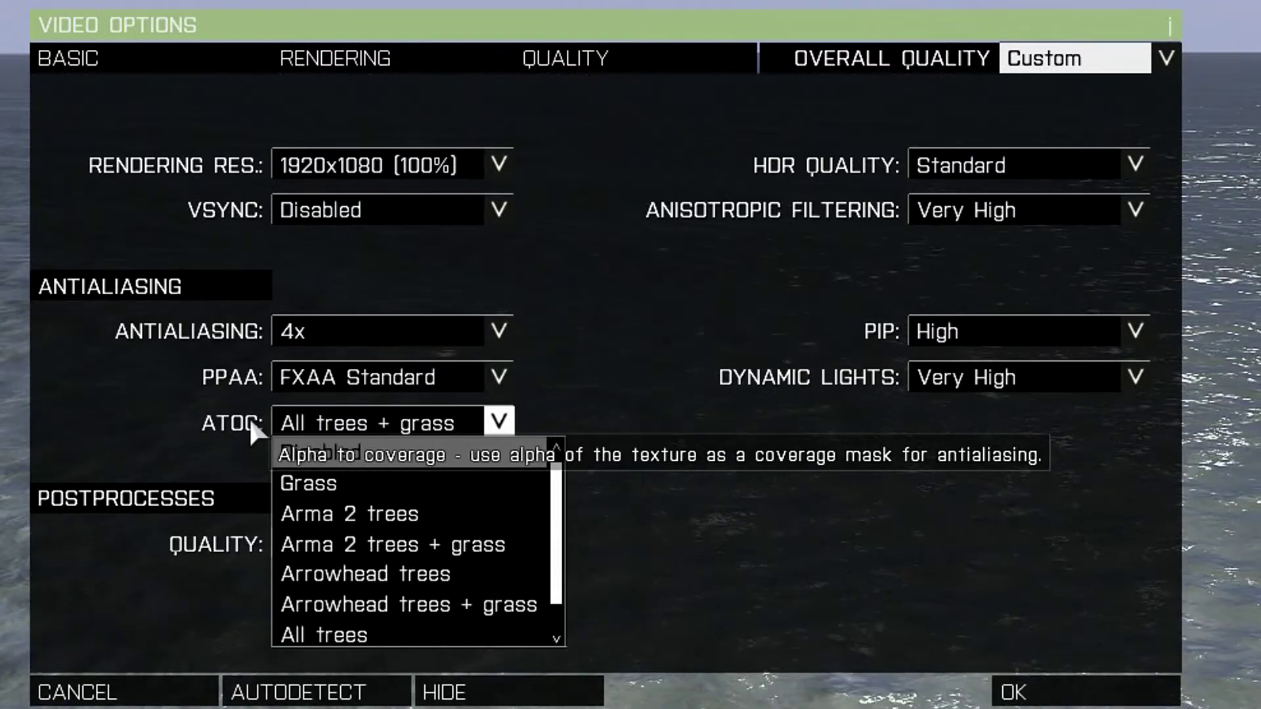
left_click(286, 424)
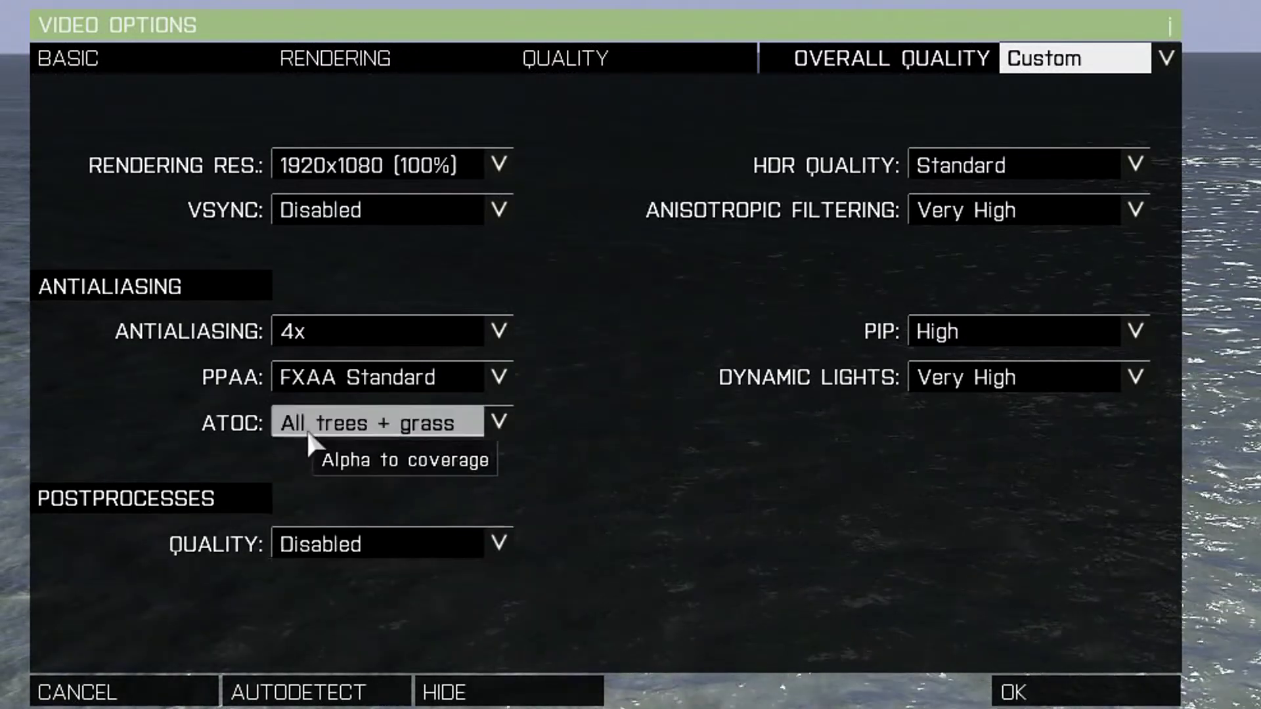
Step: Examine the available postprocess quality levels for depth of field blur
left_click(332, 547)
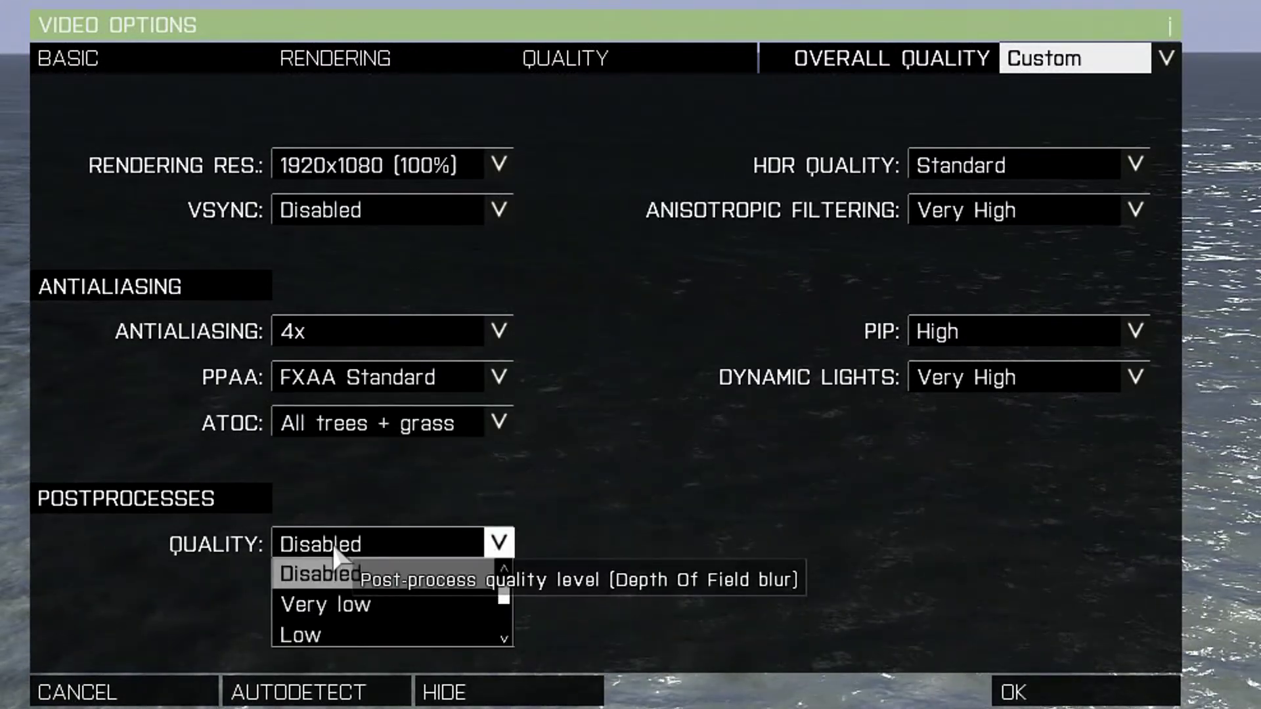
left_click(369, 544)
left_click(369, 545)
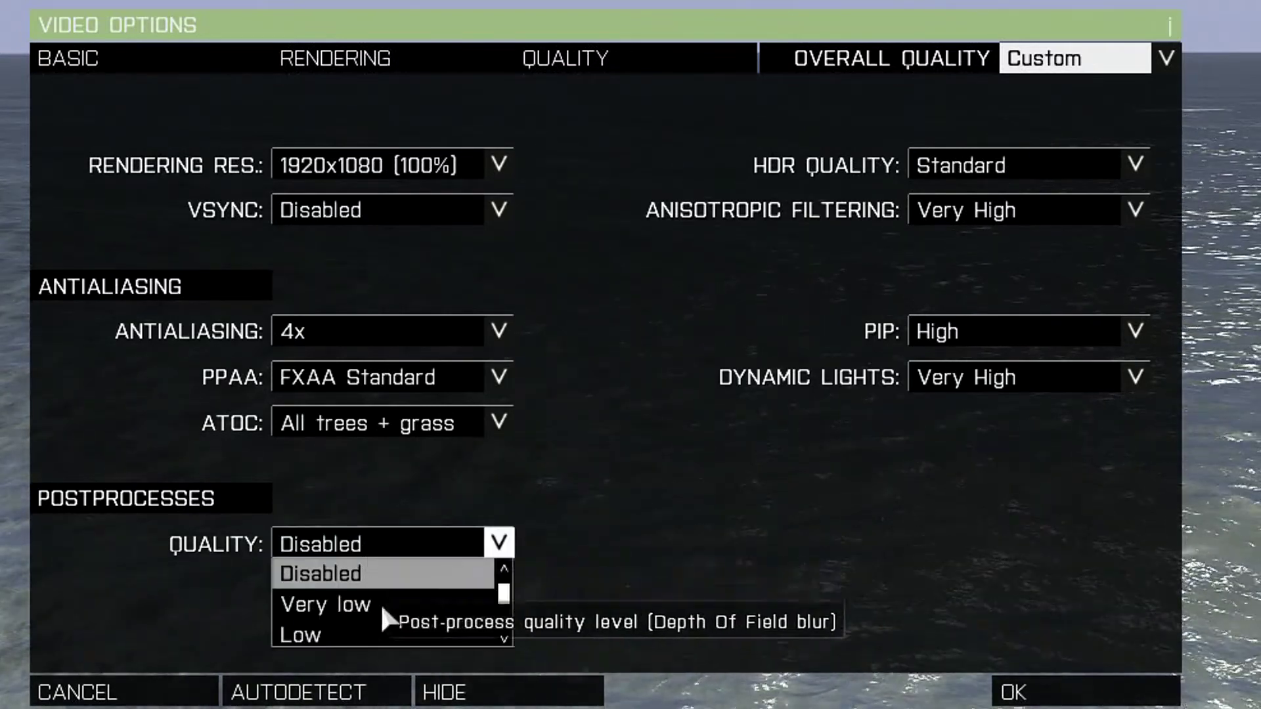
left_click(413, 549)
left_click(408, 554)
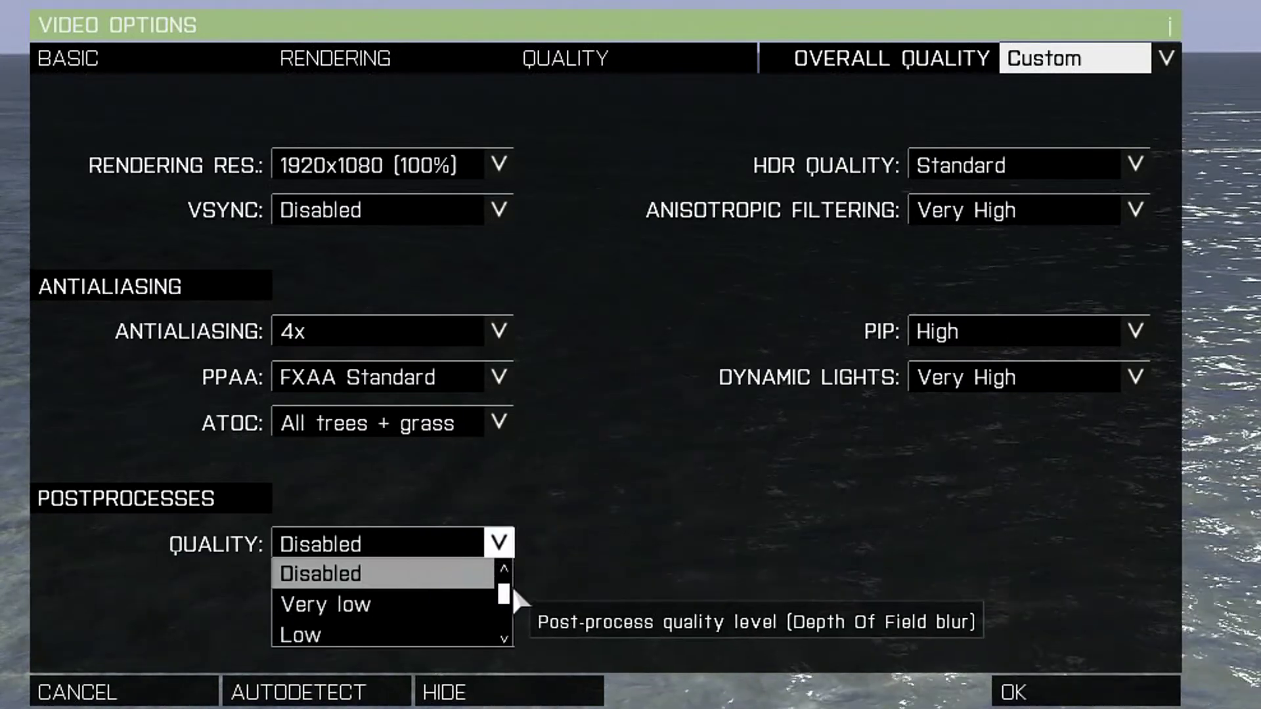
left_click(423, 546)
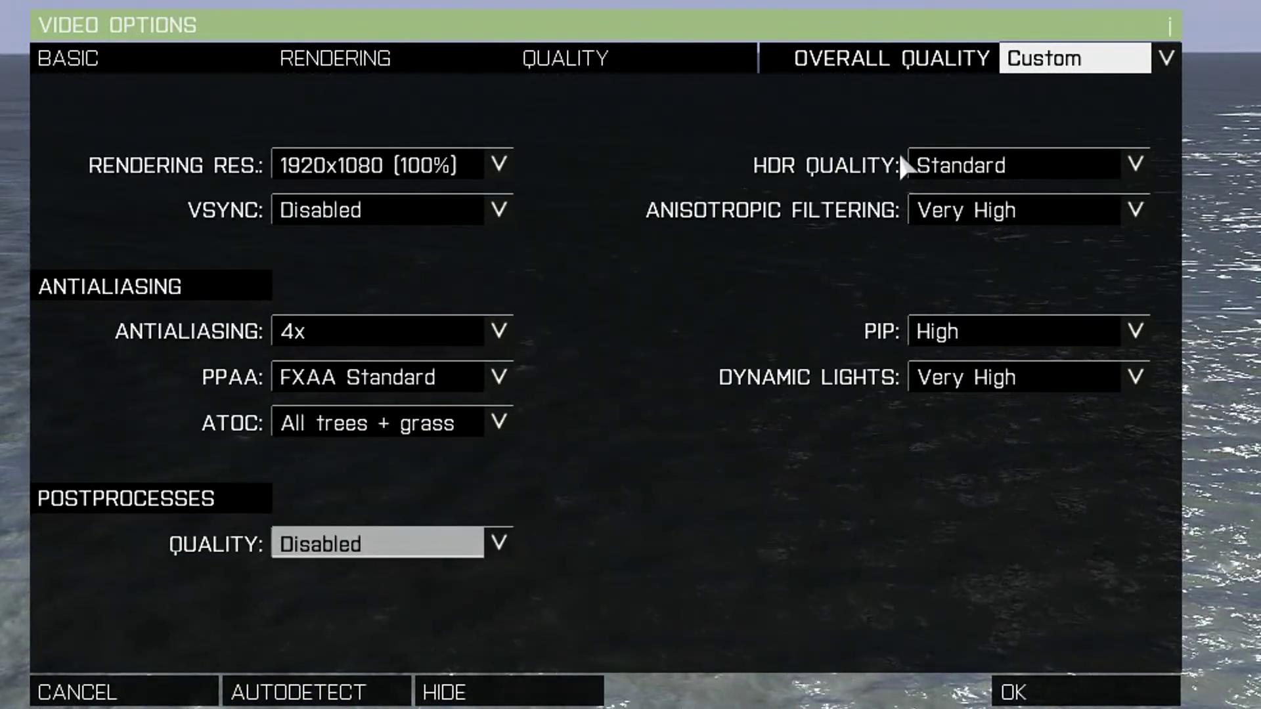
Step: Examine the available HDR quality and anisotropic filtering levels
left_click(966, 166)
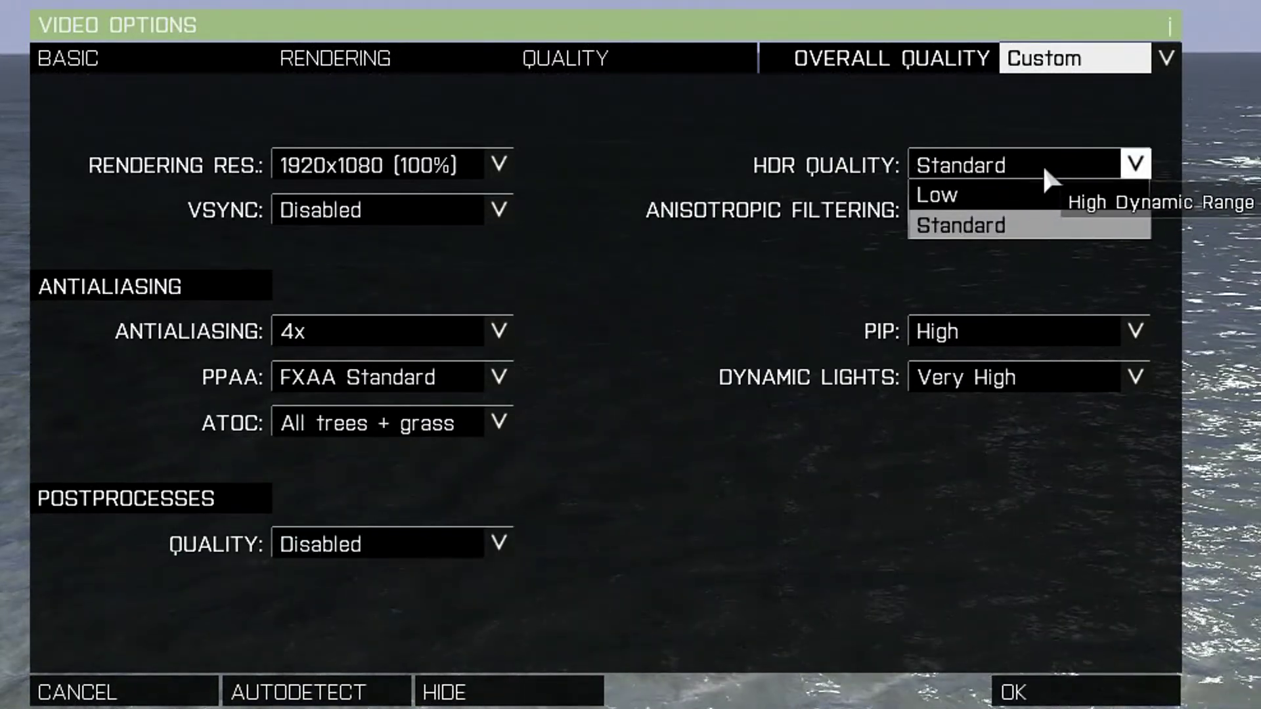
left_click(984, 163)
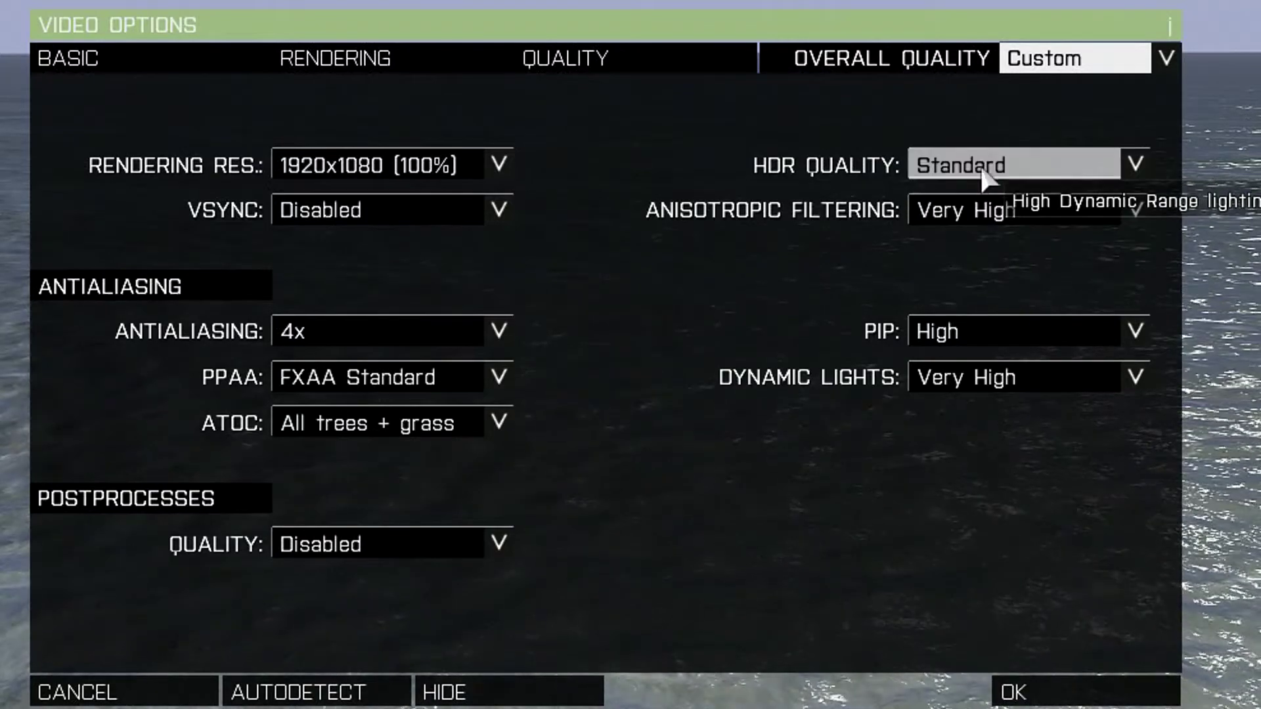
left_click(965, 211)
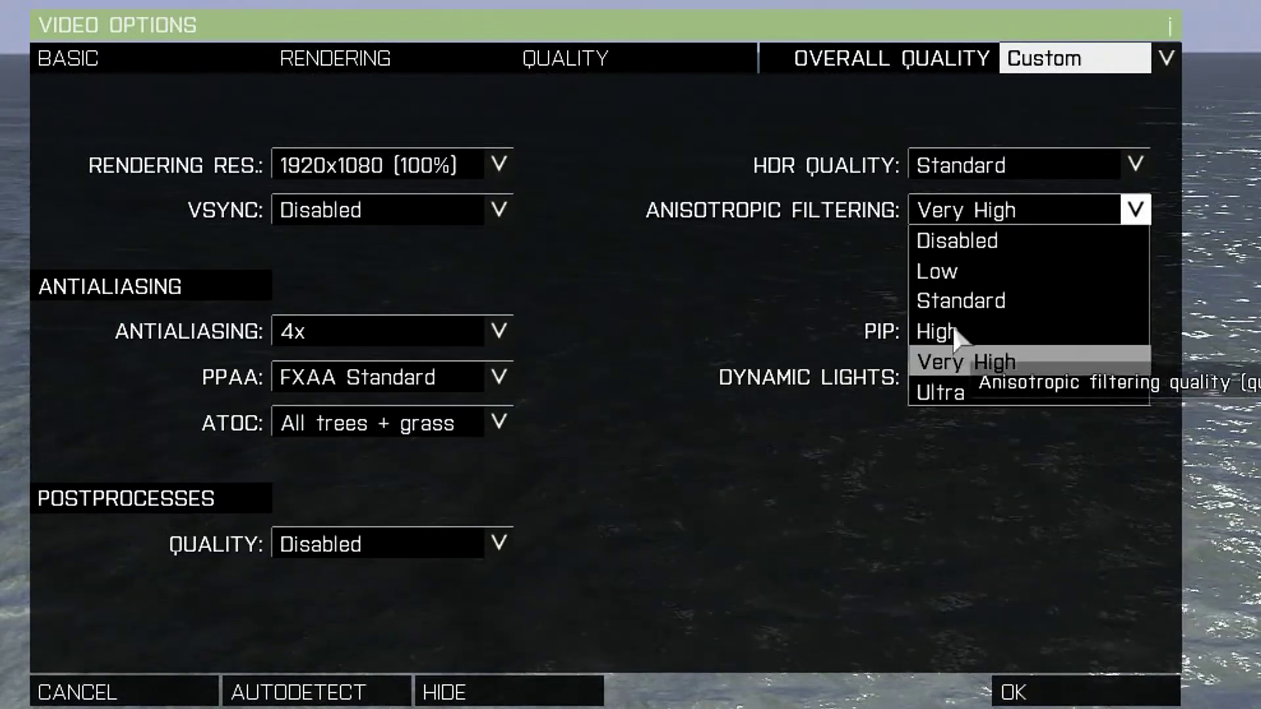
left_click(924, 209)
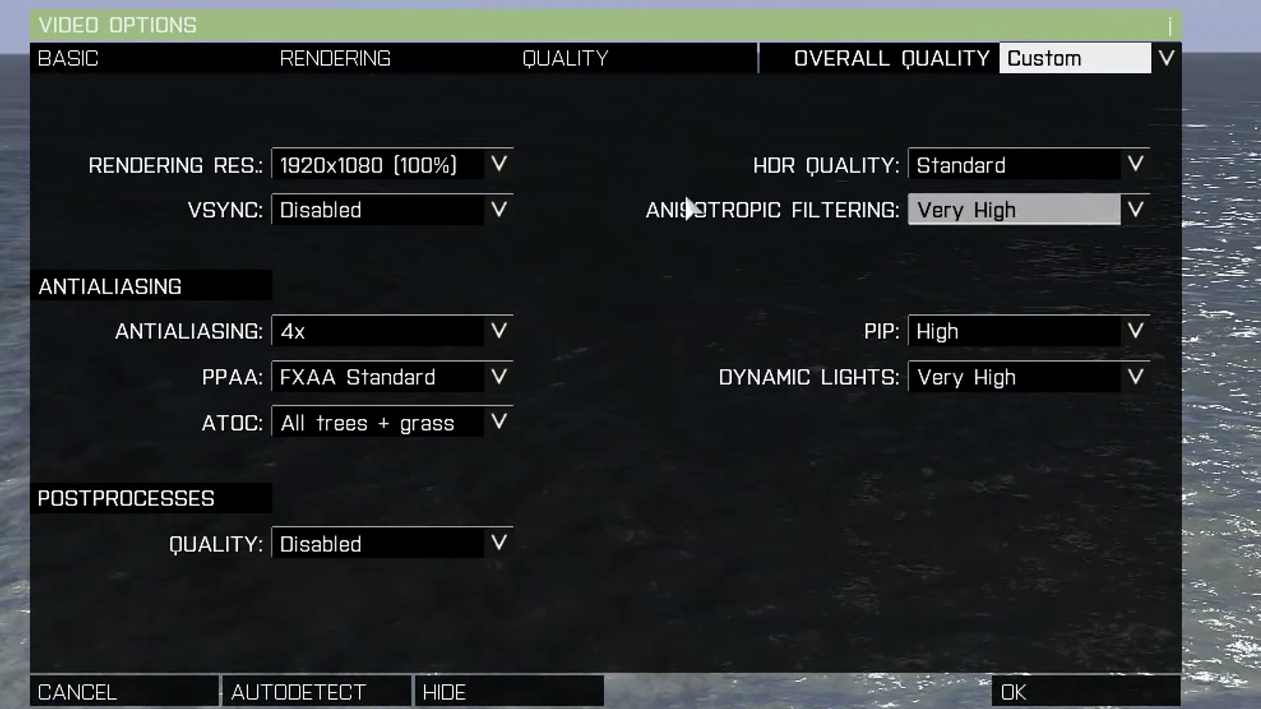
left_click(967, 212)
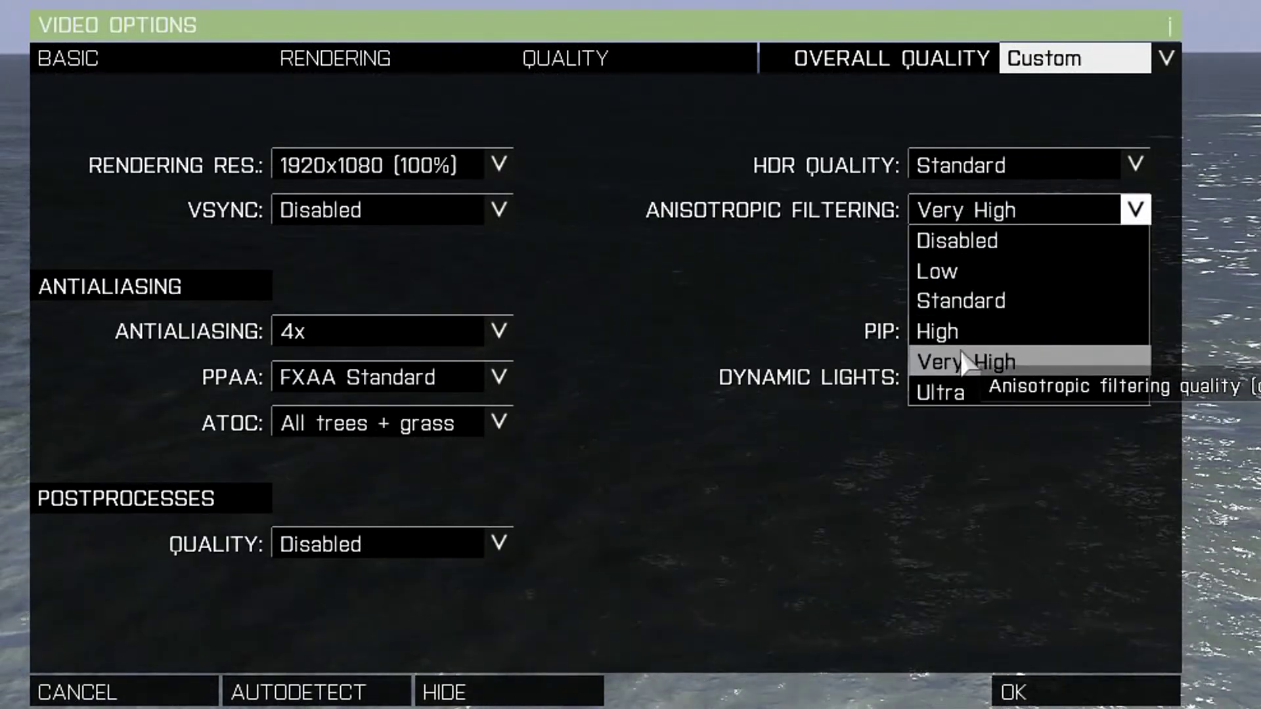
left_click(967, 214)
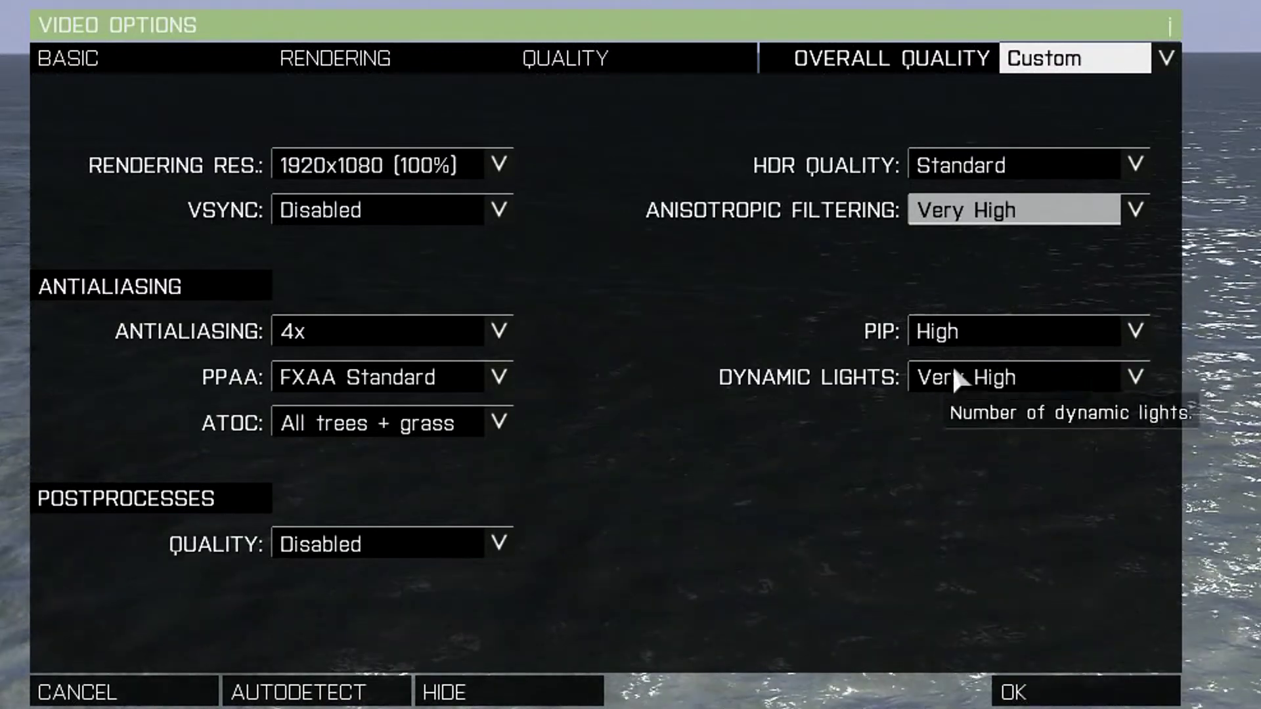
Step: Examine the available levels for the number of dynamic lights
left_click(980, 379)
left_click(972, 375)
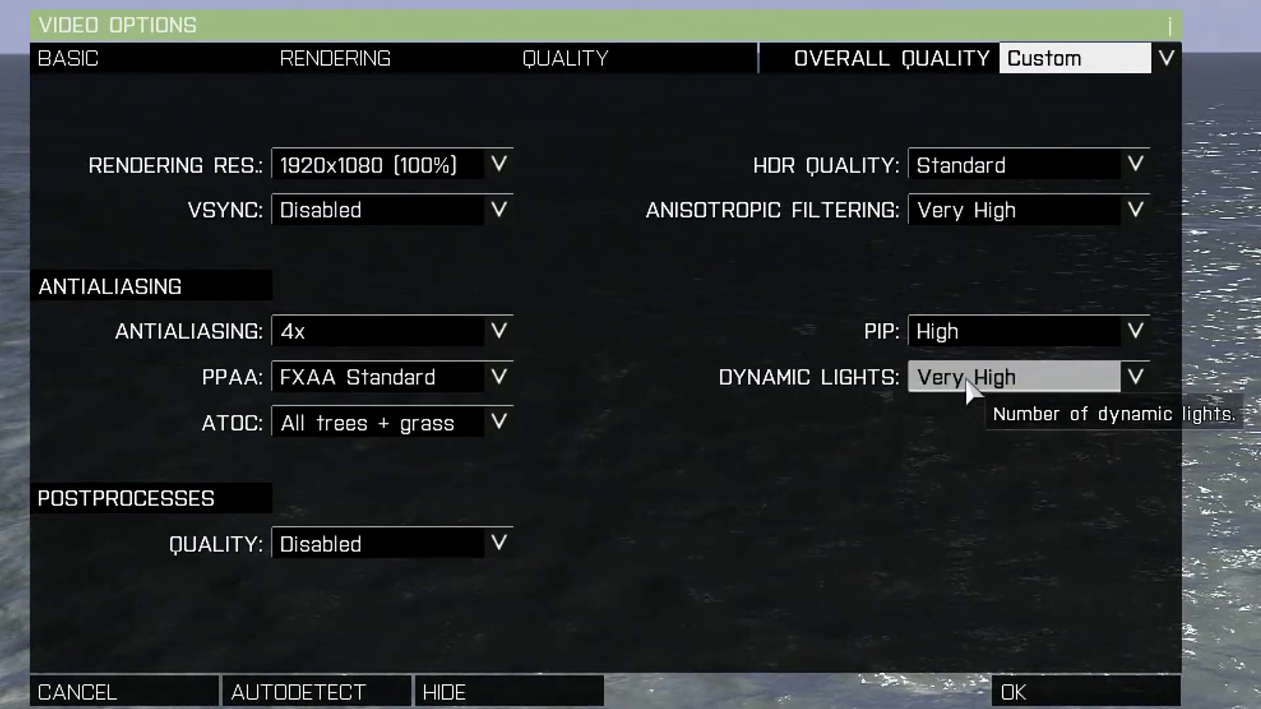
left_click(964, 375)
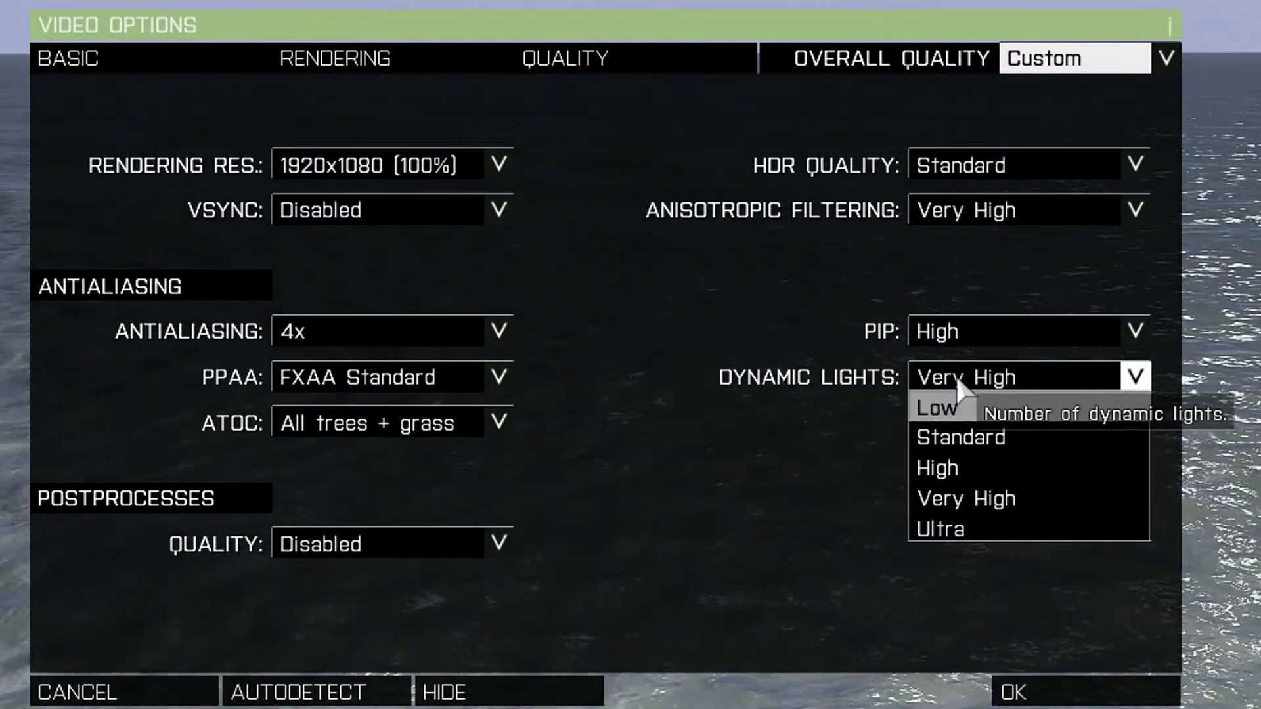
left_click(846, 444)
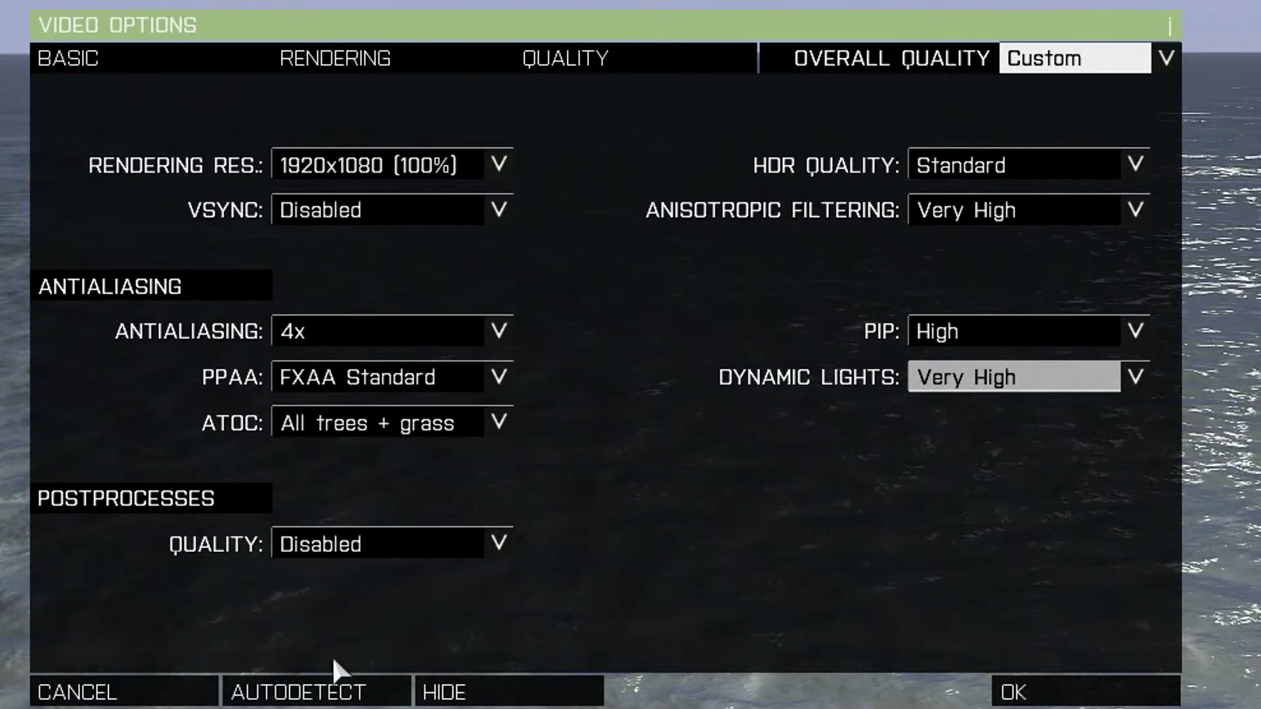
Step: Set VSync to Disabled in the rendering options
left_click(306, 209)
left_click(318, 235)
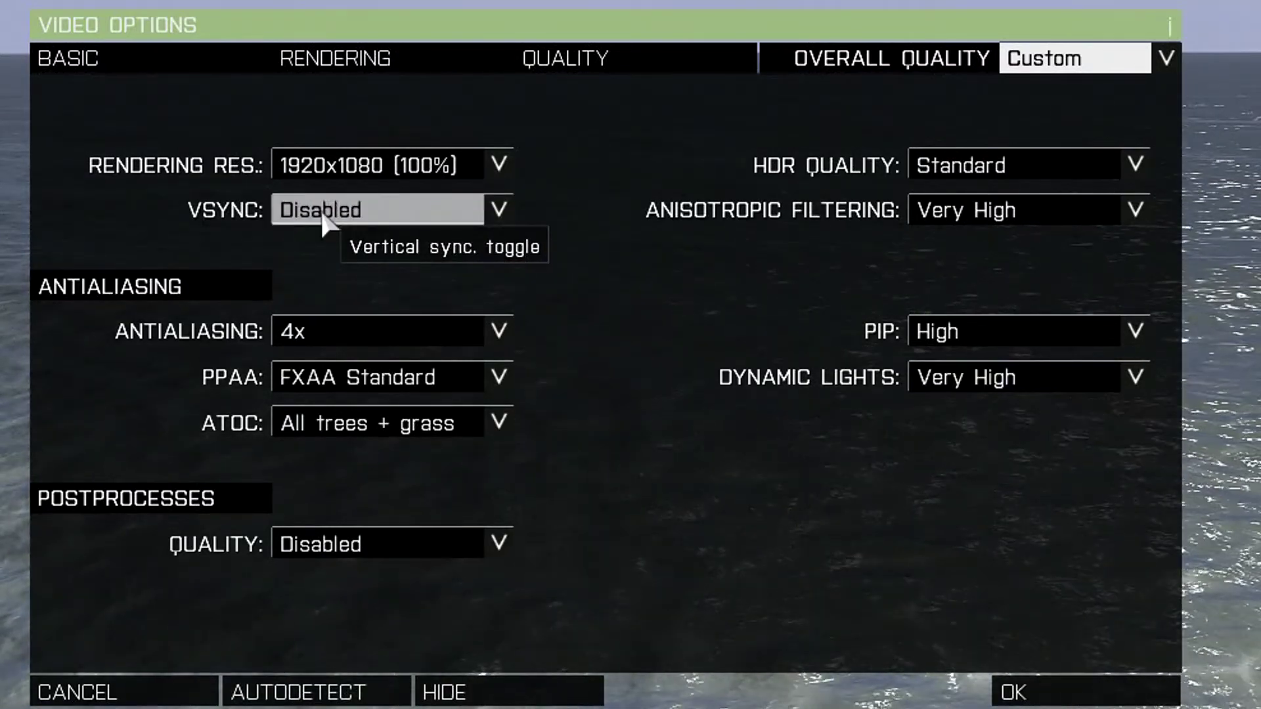
Step: Examine the available rendering levels for postprocess antialiasing, antialiasing and postprocess quality
left_click(300, 377)
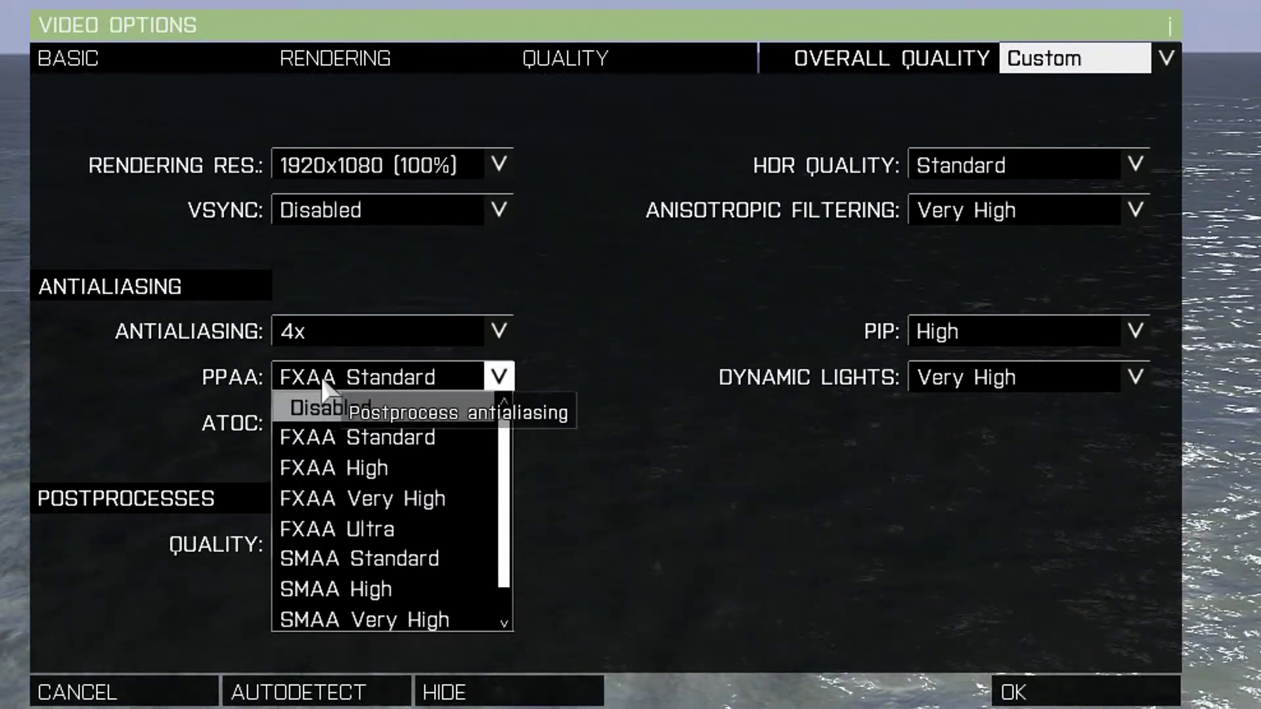
left_click(303, 377)
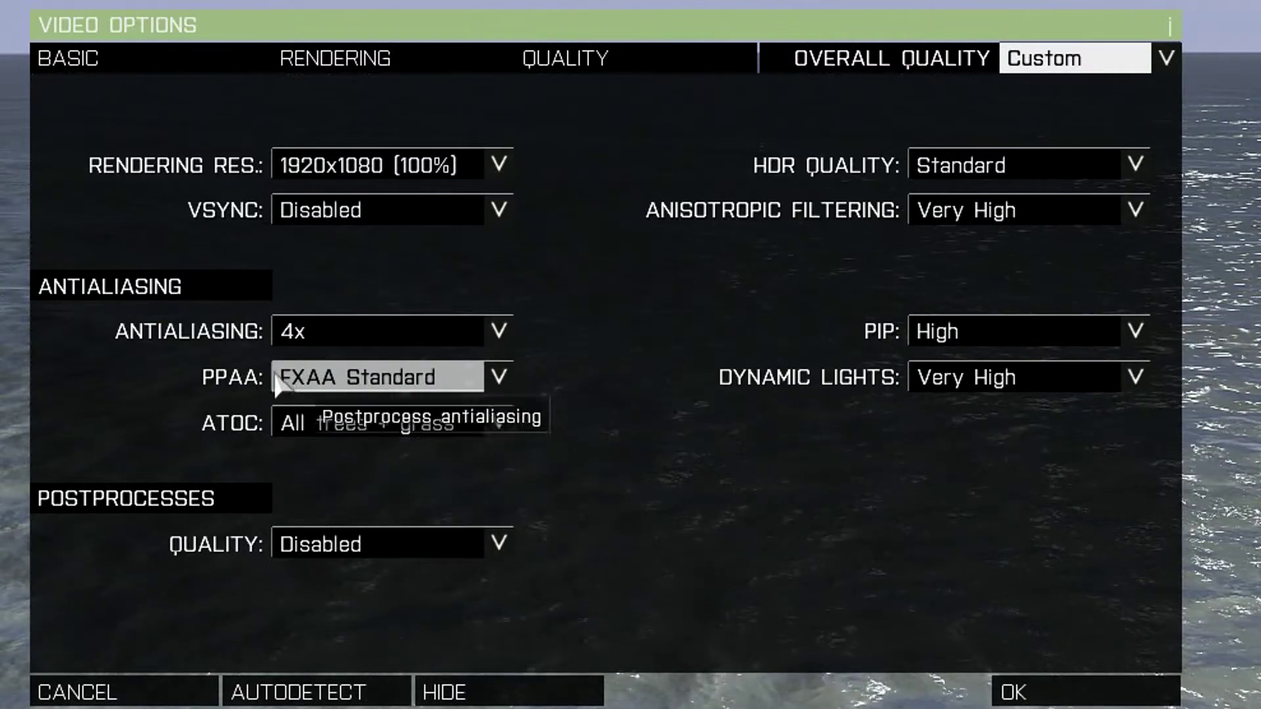
left_click(309, 332)
left_click(309, 331)
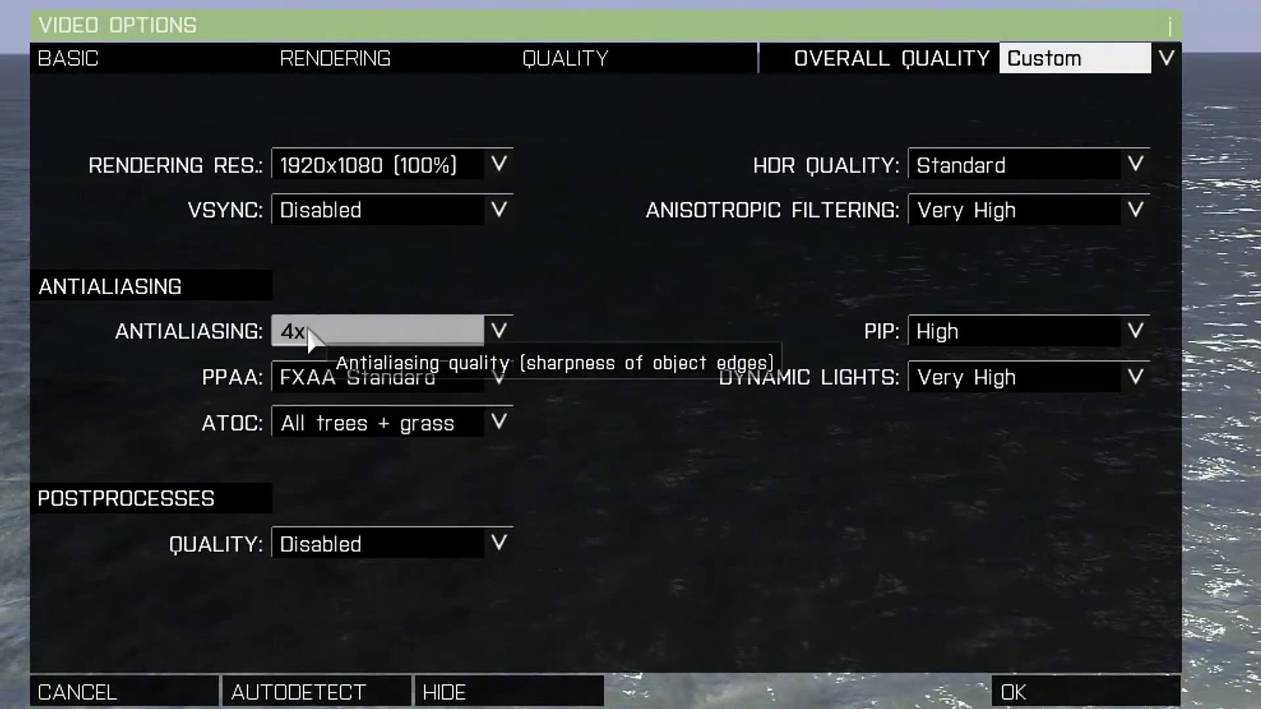
left_click(296, 333)
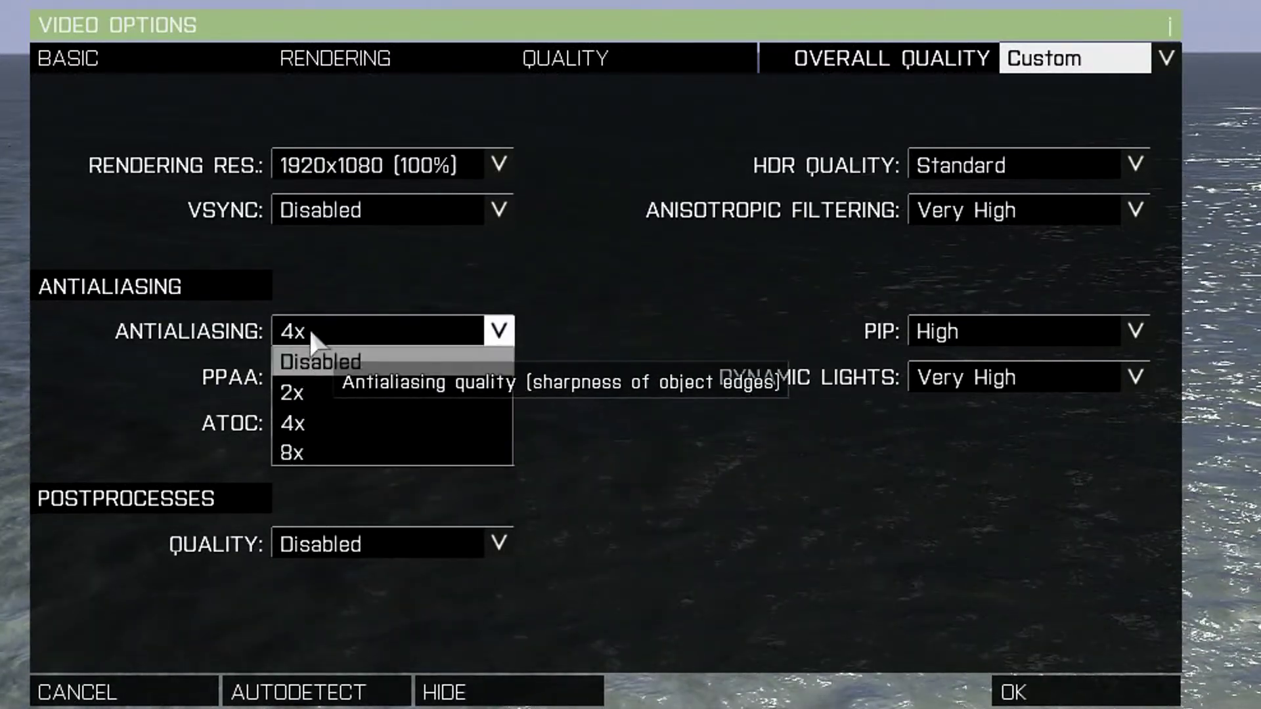
left_click(298, 332)
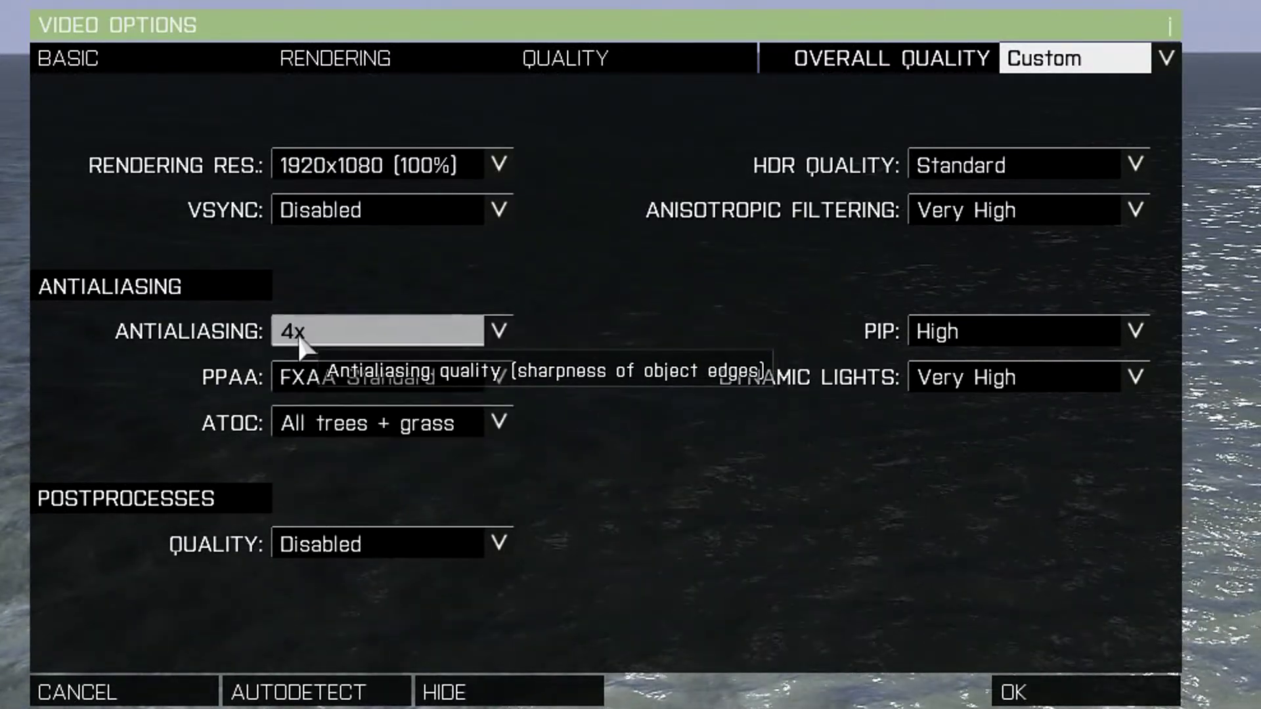
left_click(321, 540)
left_click(323, 546)
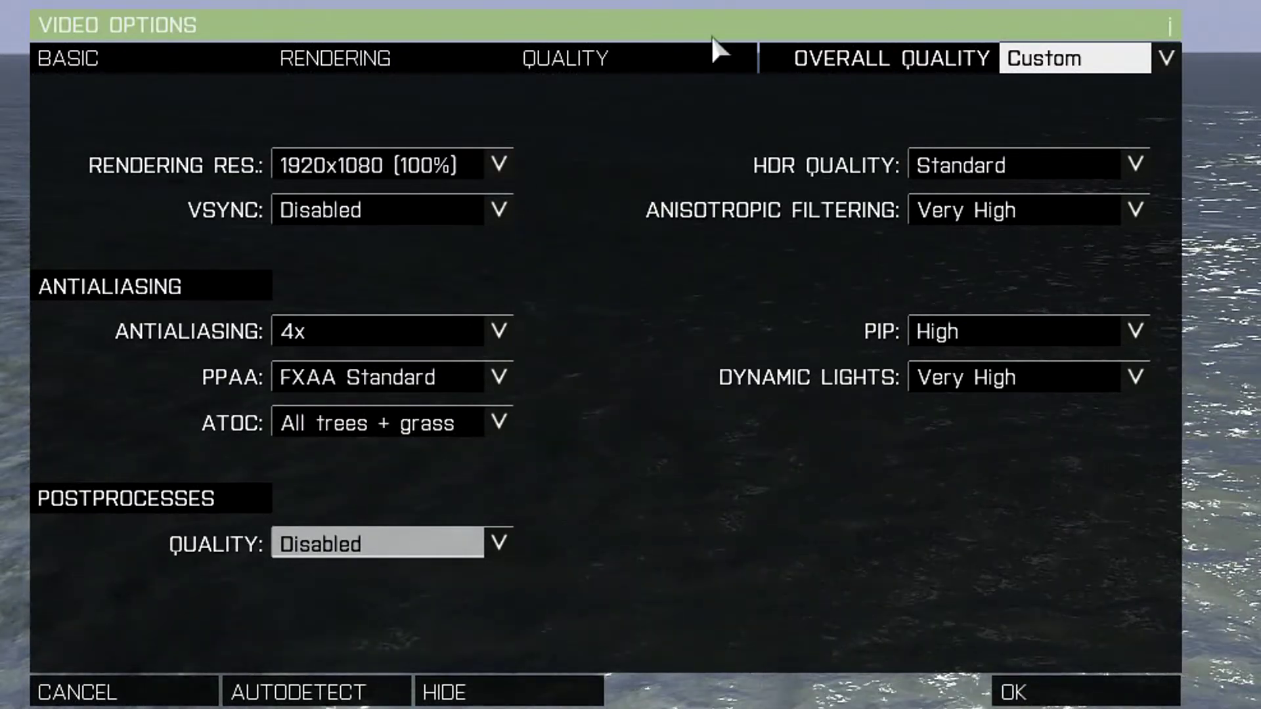
Step: Examine the available texture quality levels in the video quality options
left_click(594, 56)
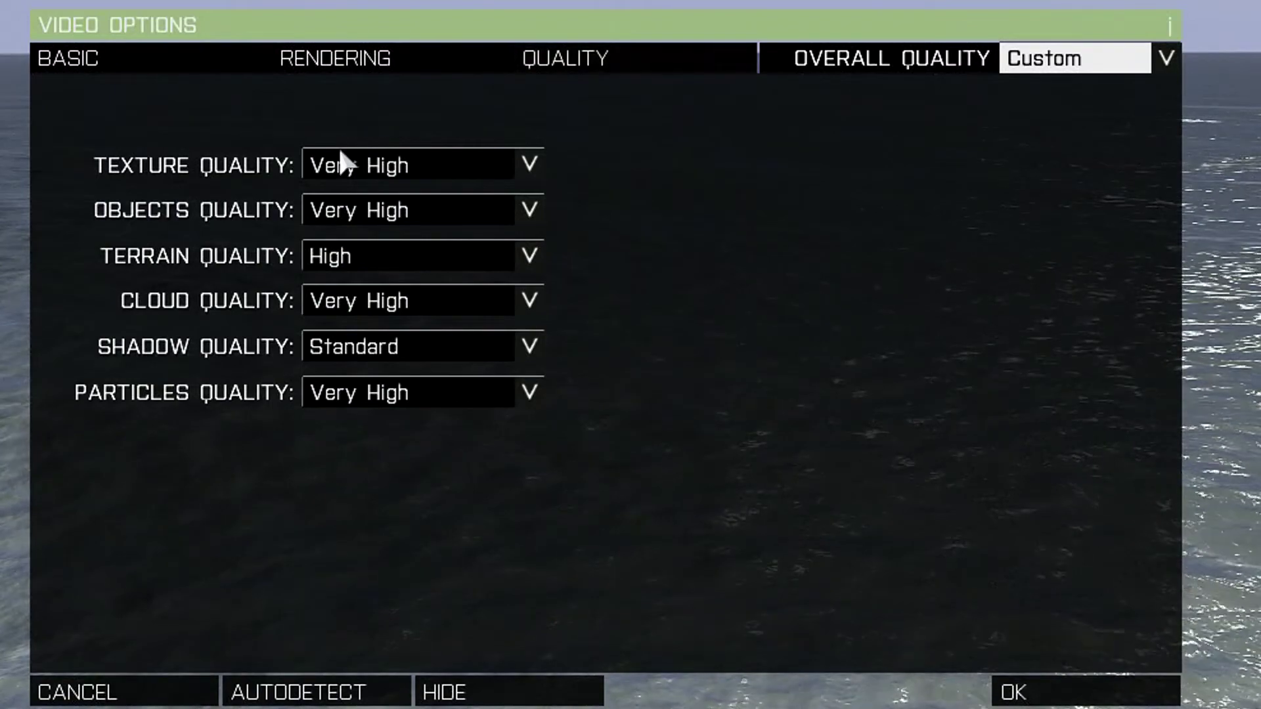
left_click(387, 165)
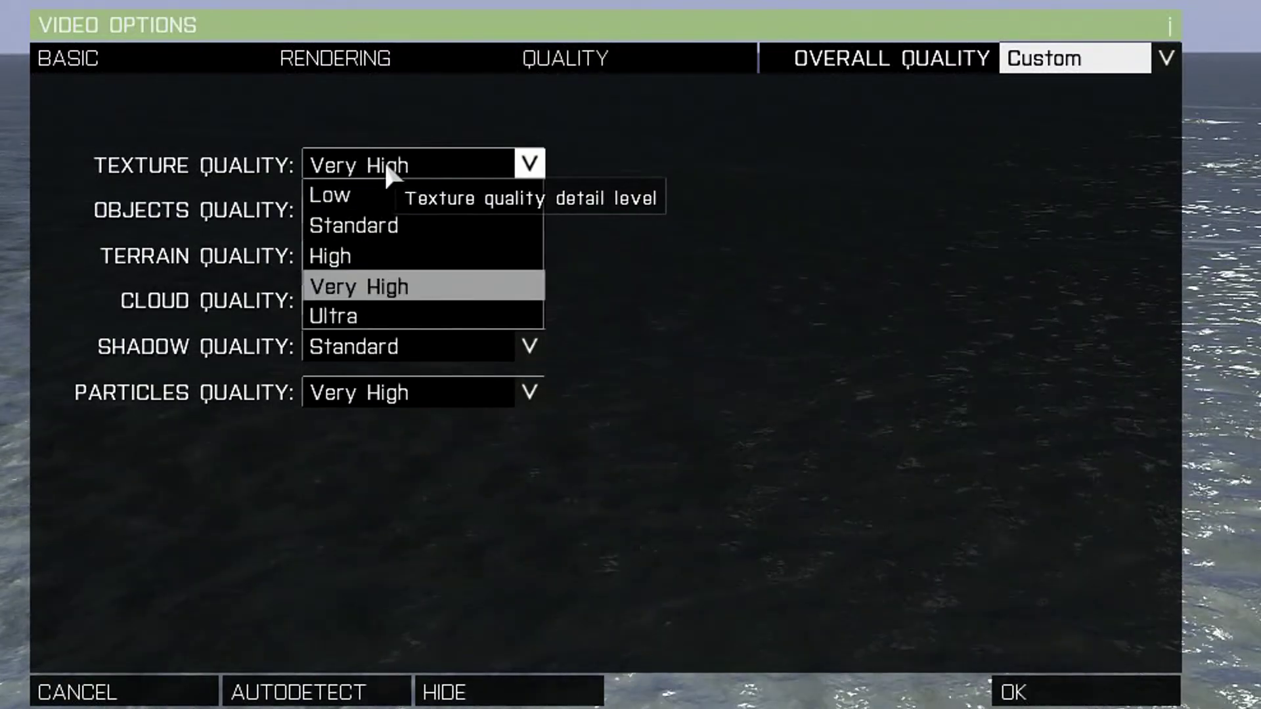
left_click(349, 166)
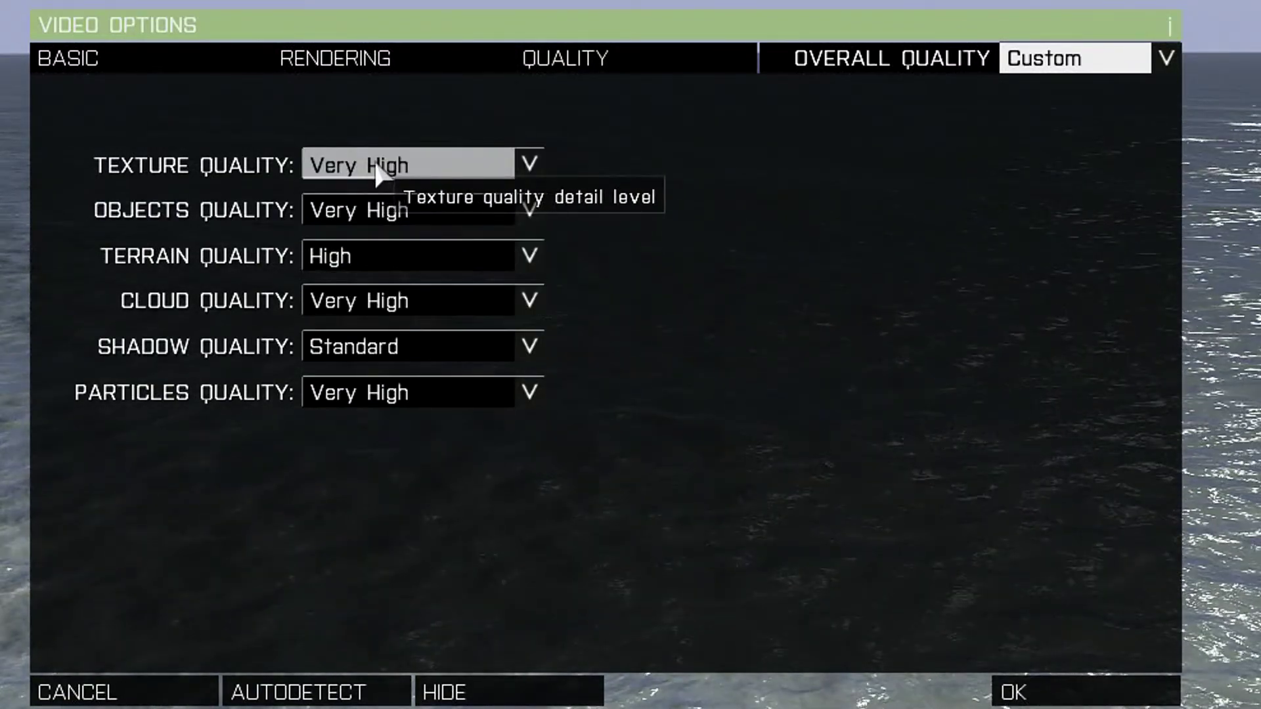
left_click(373, 166)
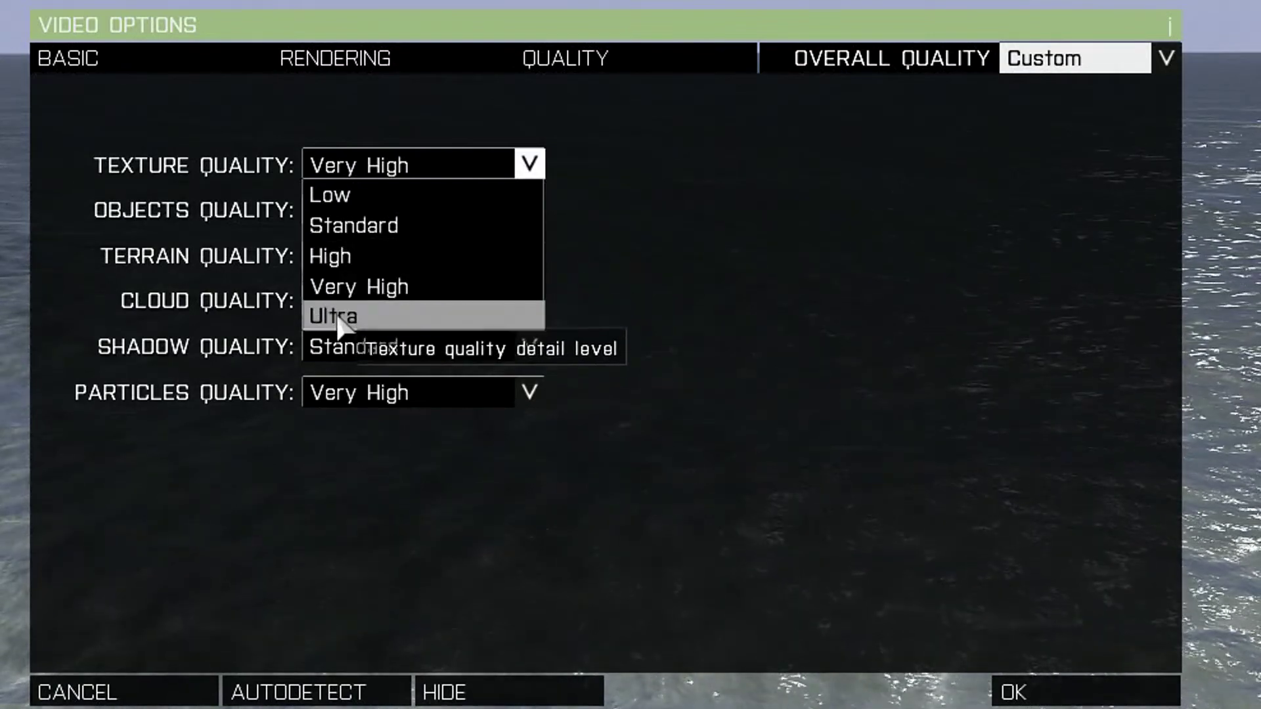
left_click(381, 166)
left_click(380, 166)
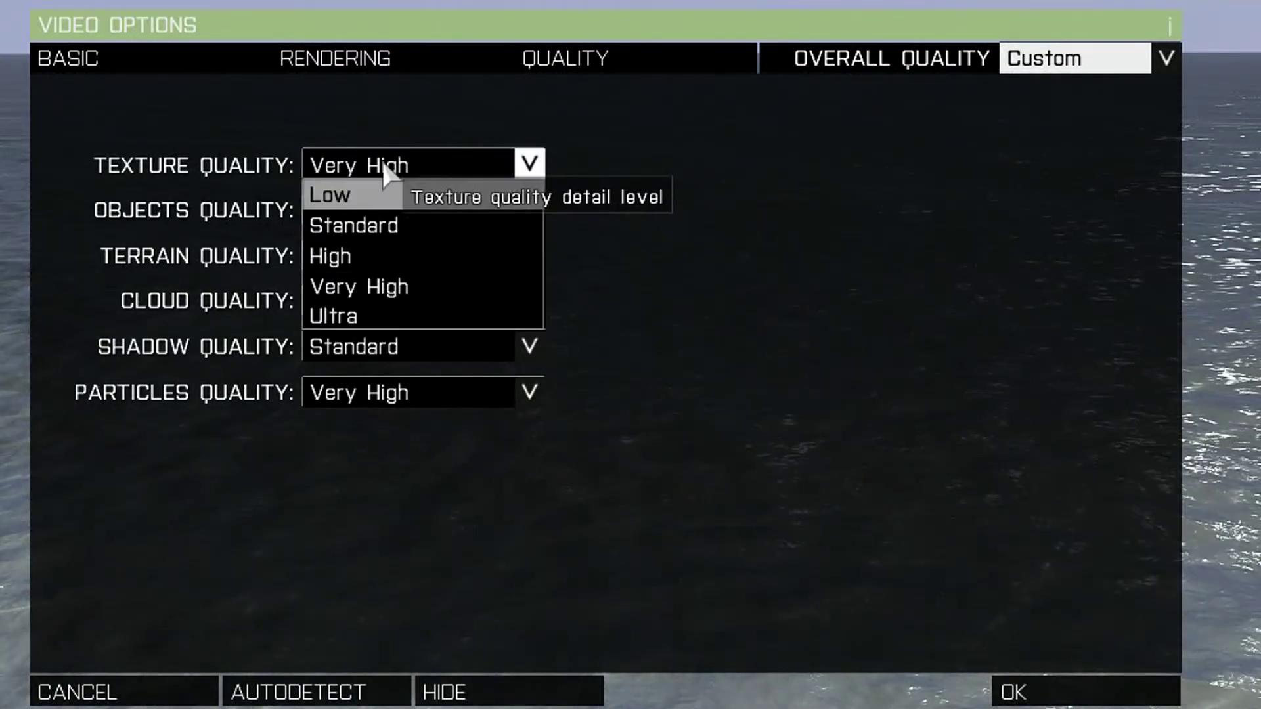
left_click(371, 167)
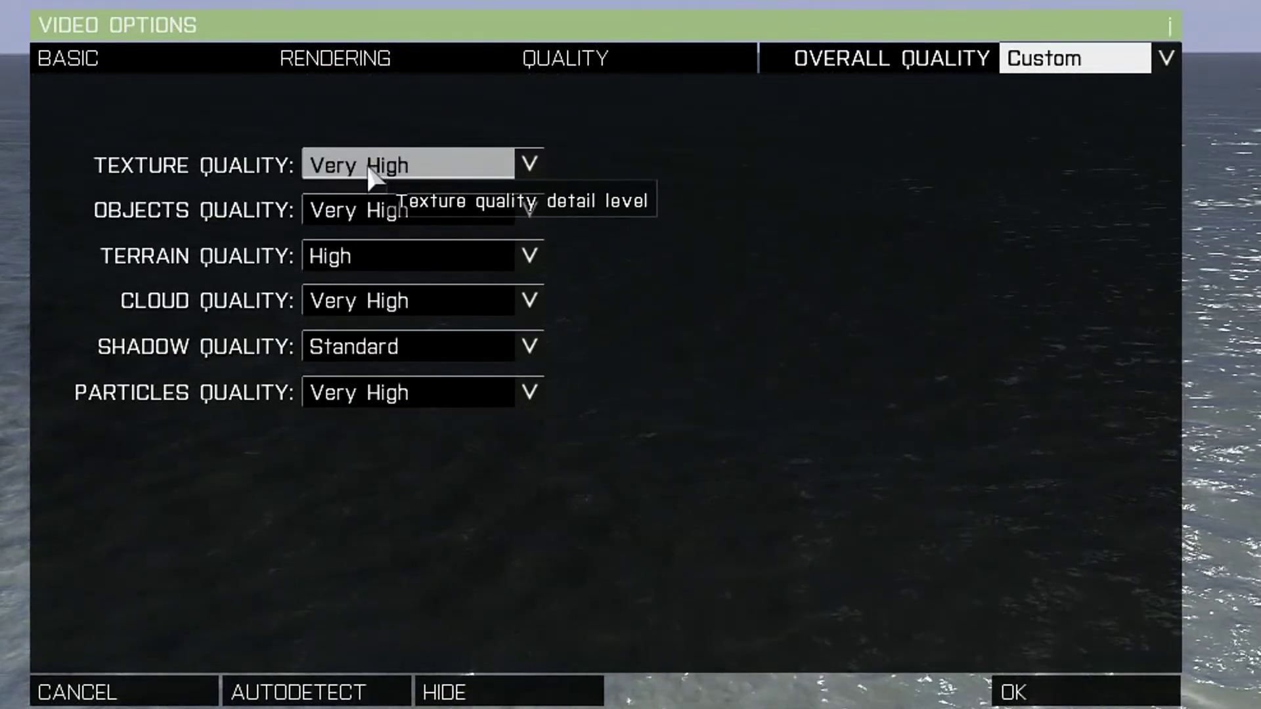
left_click(379, 169)
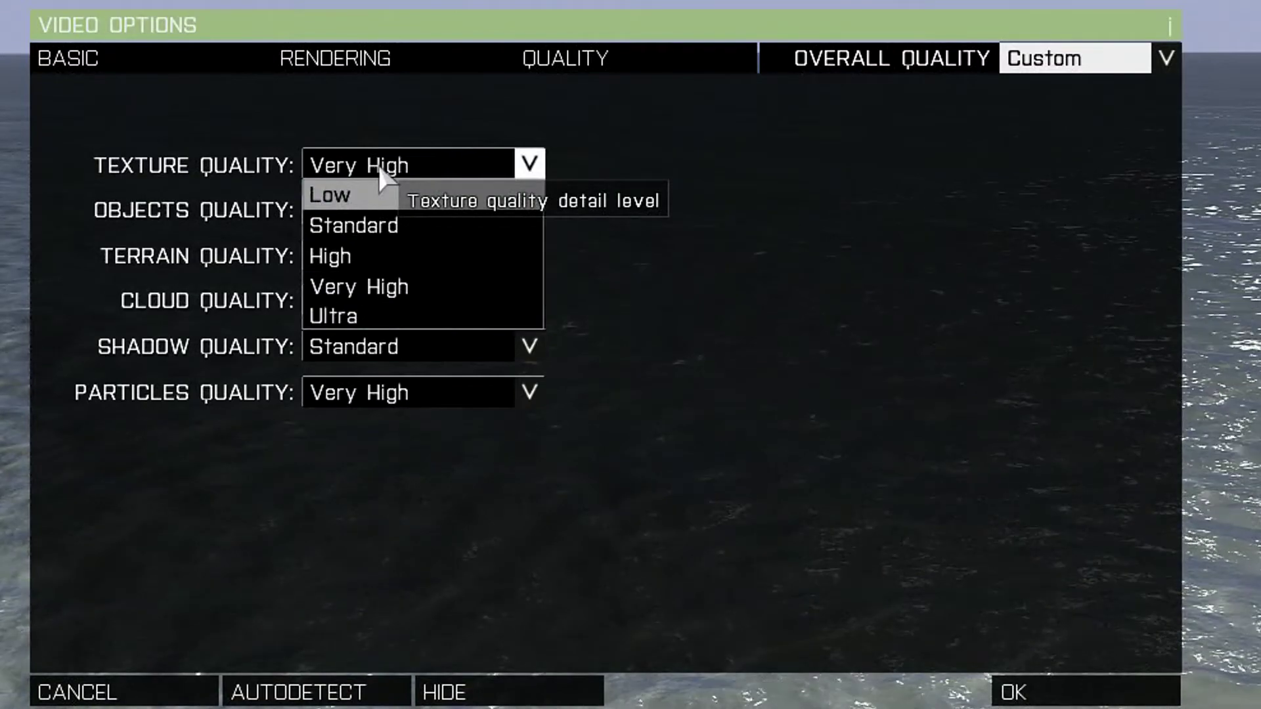
left_click(372, 168)
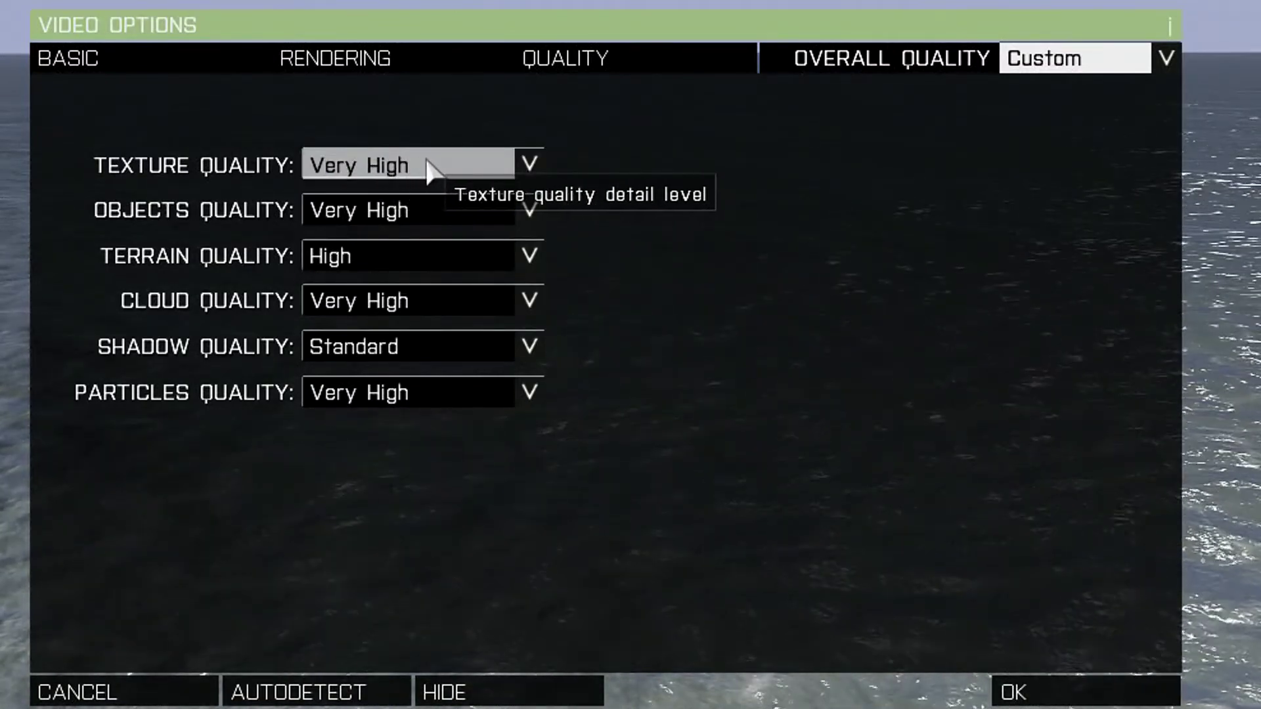
left_click(405, 166)
left_click(404, 168)
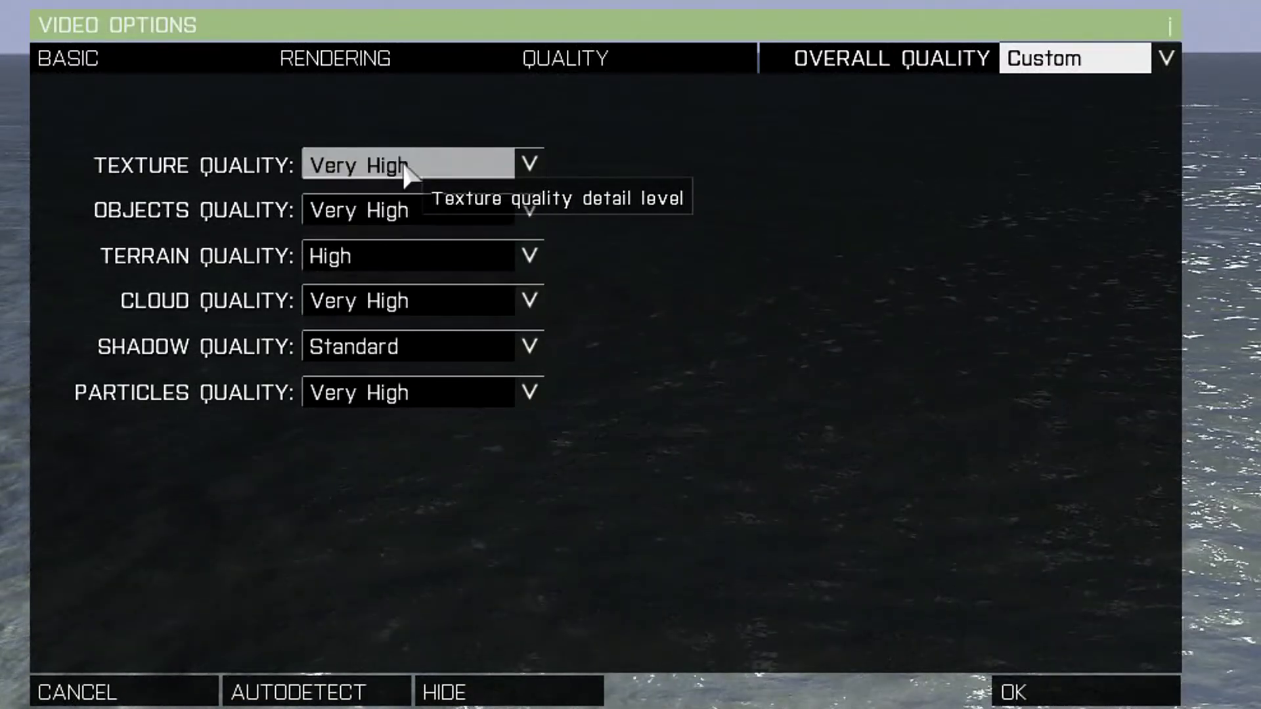
Step: Examine the available objects quality levels in the video quality options
left_click(341, 211)
left_click(340, 206)
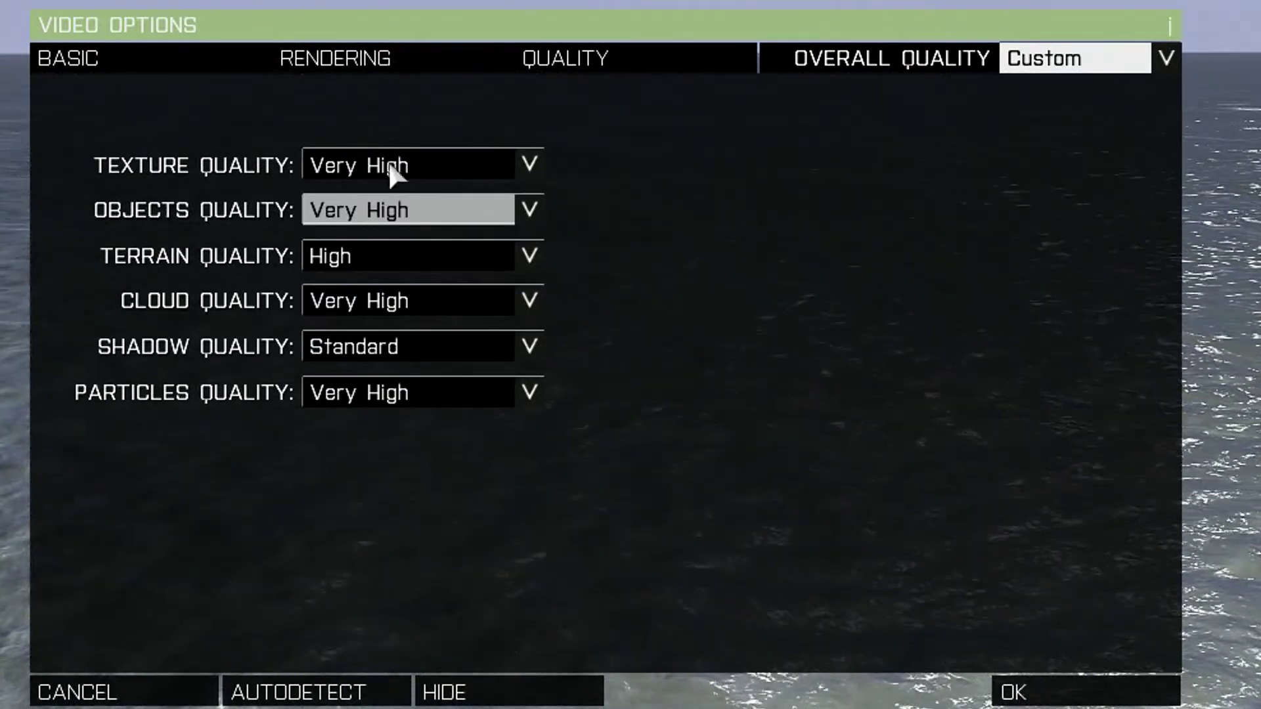
left_click(582, 60)
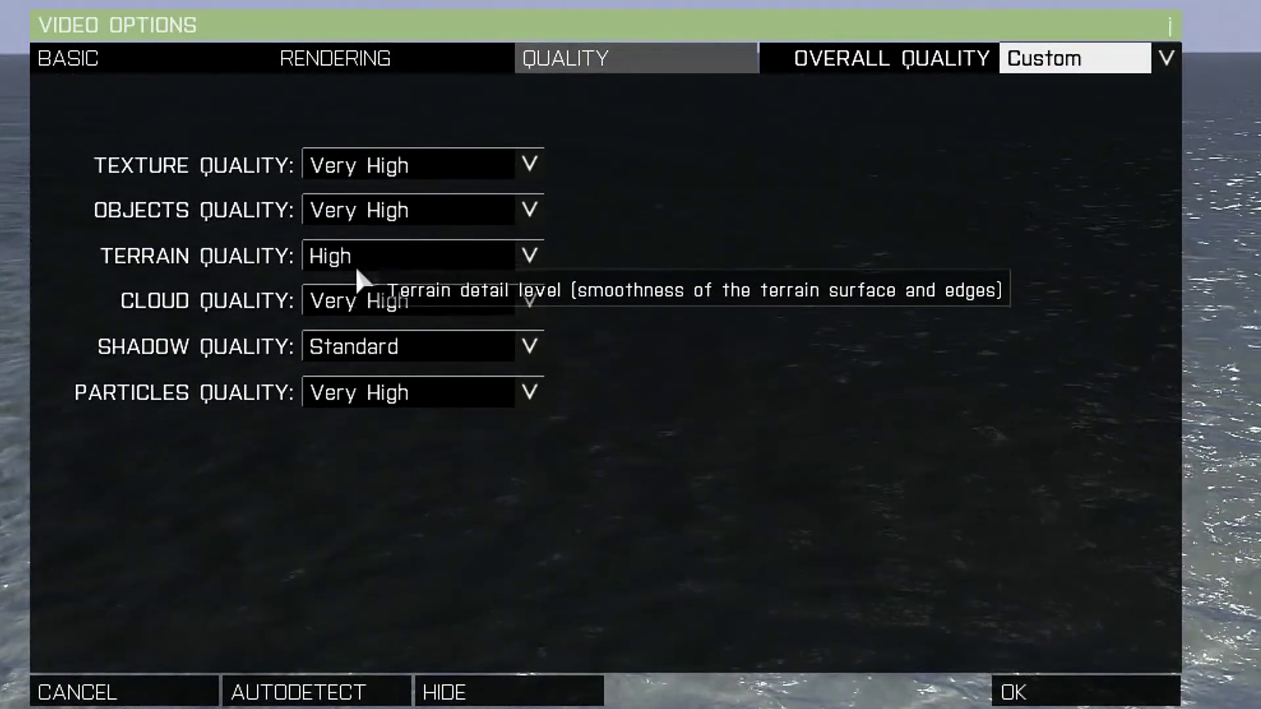
Step: Examine the available detail levels for shadow quality and cloud quality
left_click(346, 346)
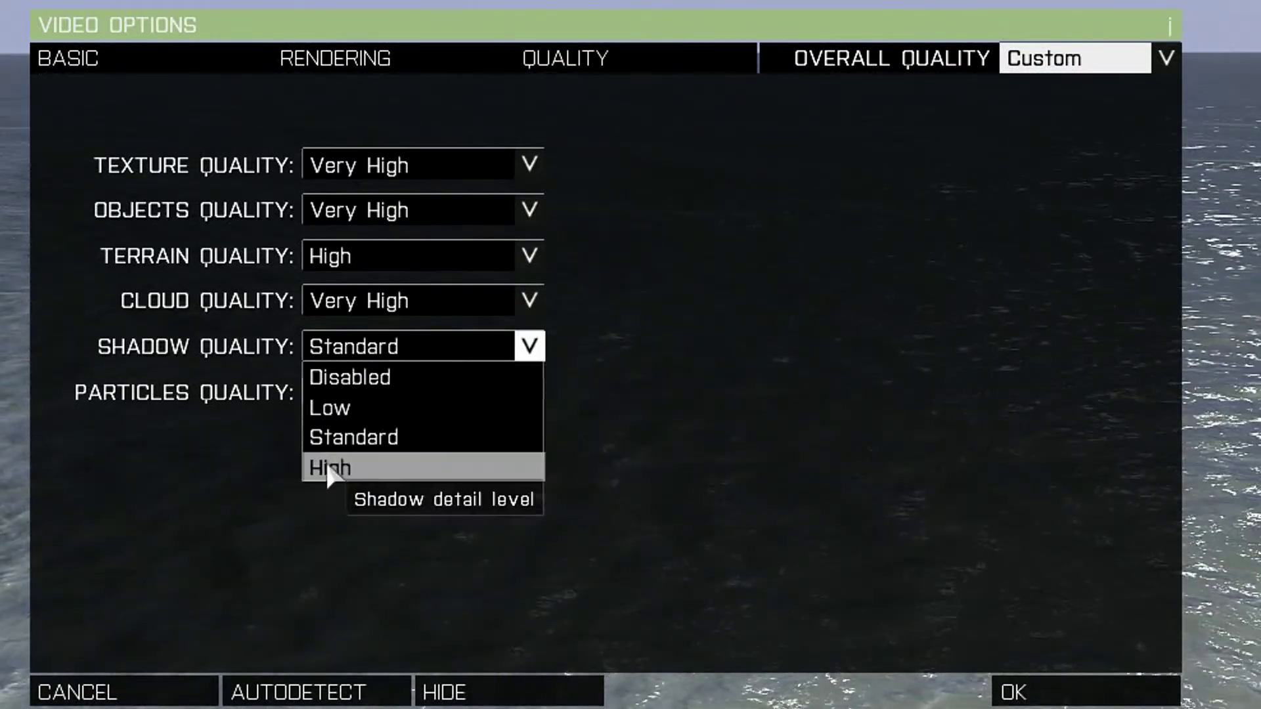
key("Escape")
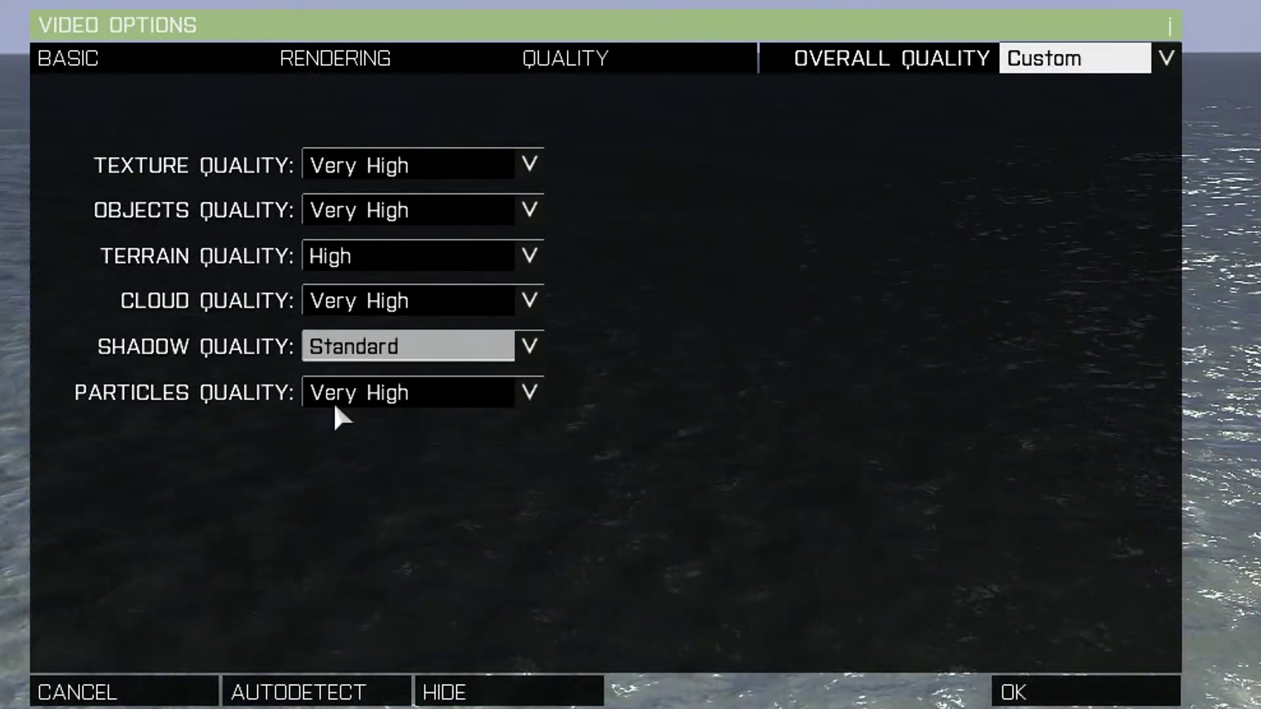
left_click(348, 309)
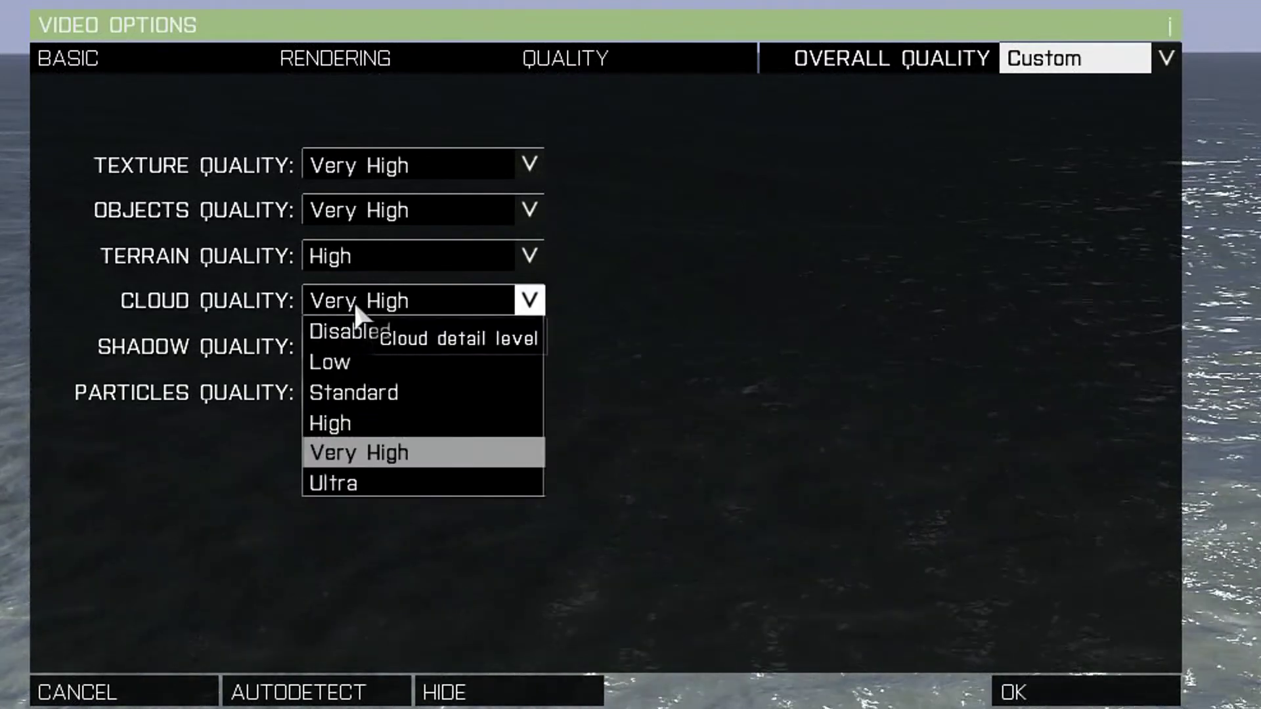
left_click(356, 301)
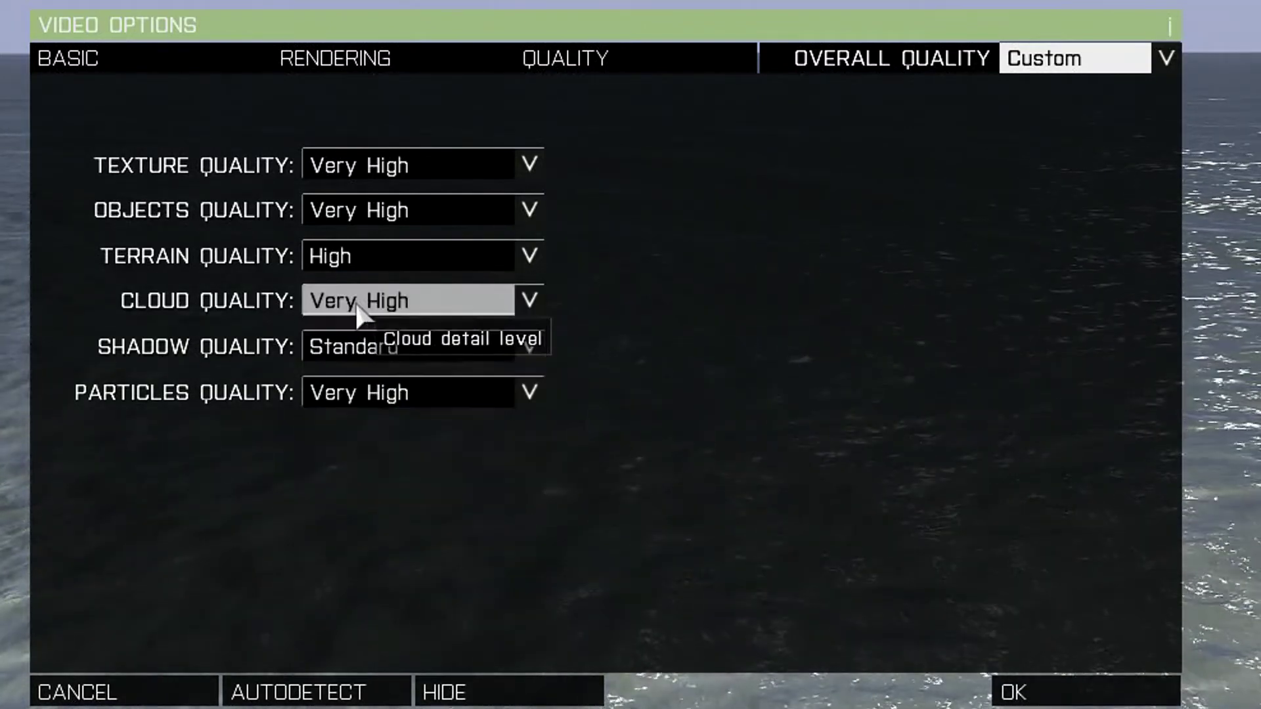
Step: Examine the available terrain quality levels, and accept the video options to return to the main menu
left_click(333, 253)
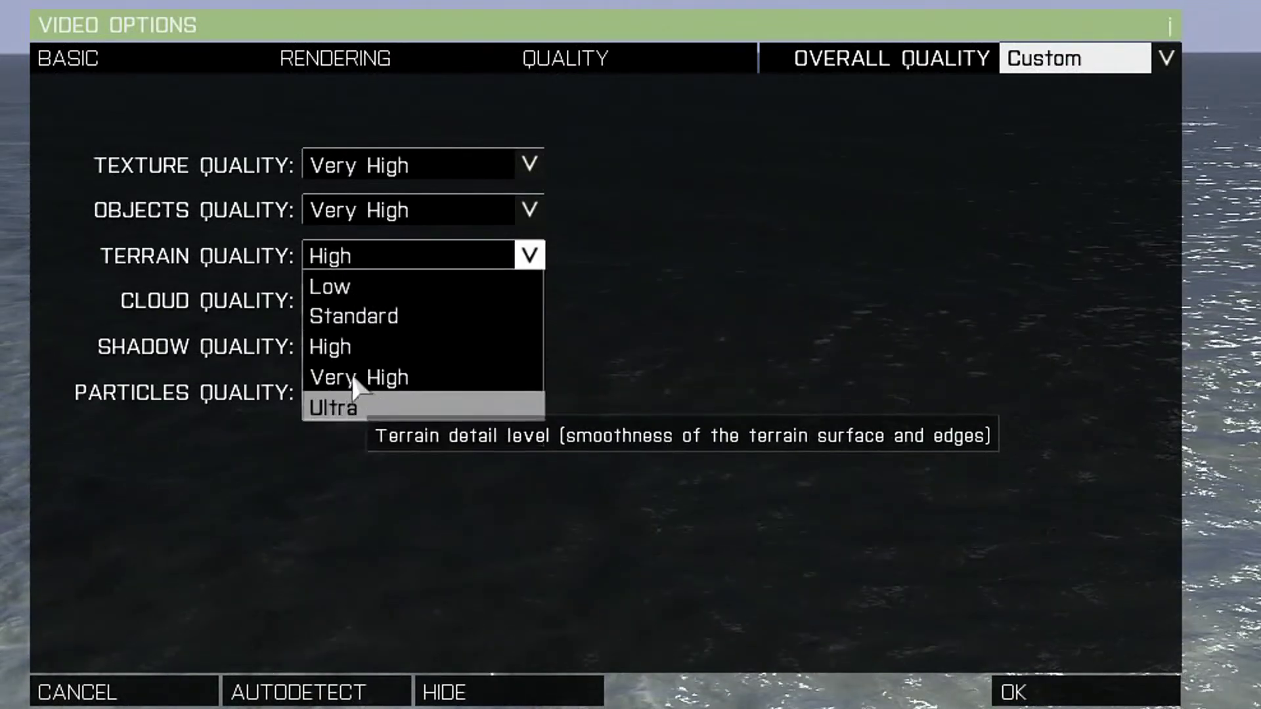
left_click(373, 262)
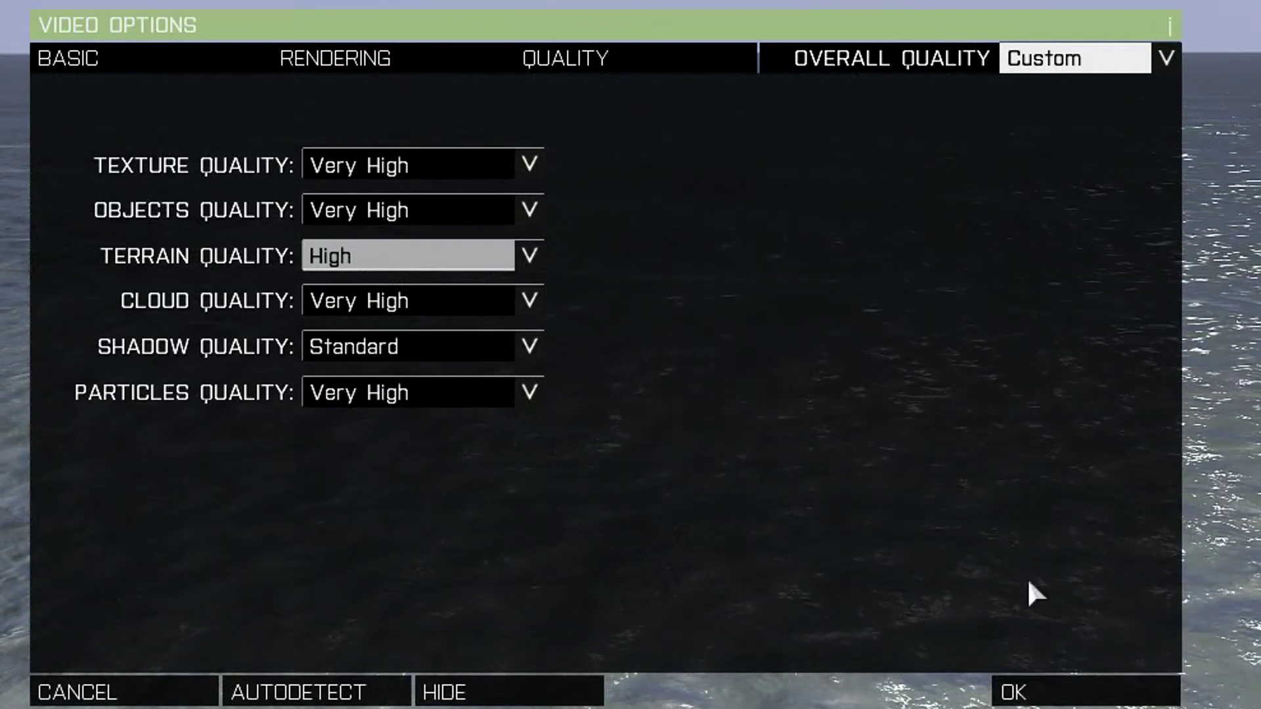
left_click(1043, 691)
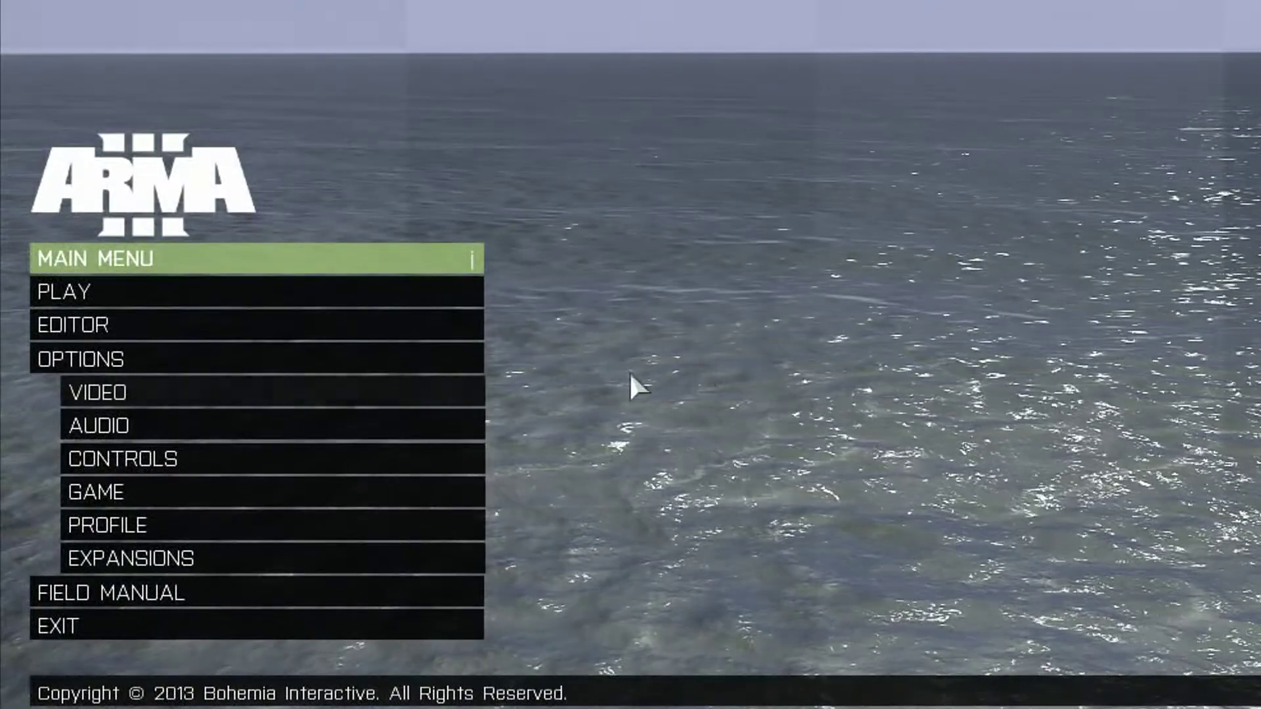